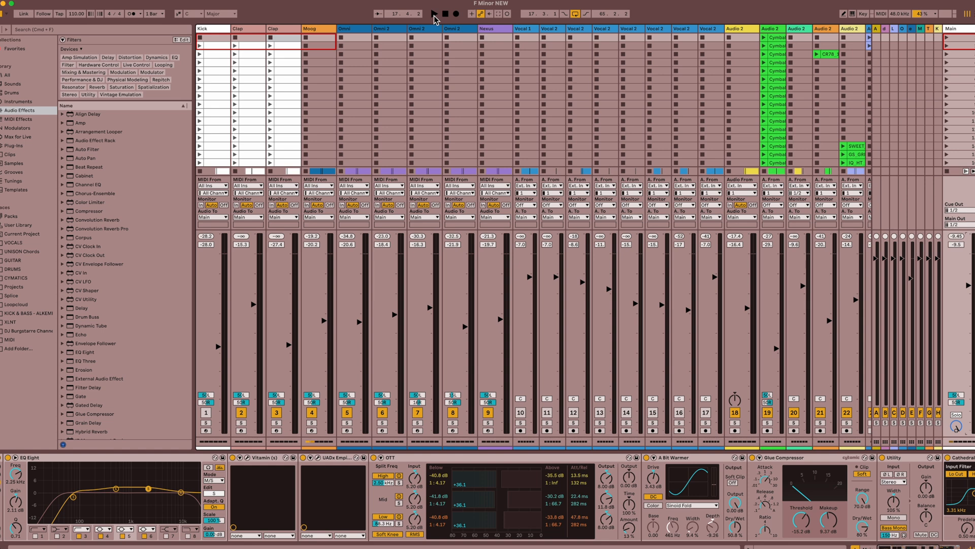
# - Play the song and bypass and re-enable the whole mastering chain on the main track to compare the sound
pyautogui.click(434, 13)
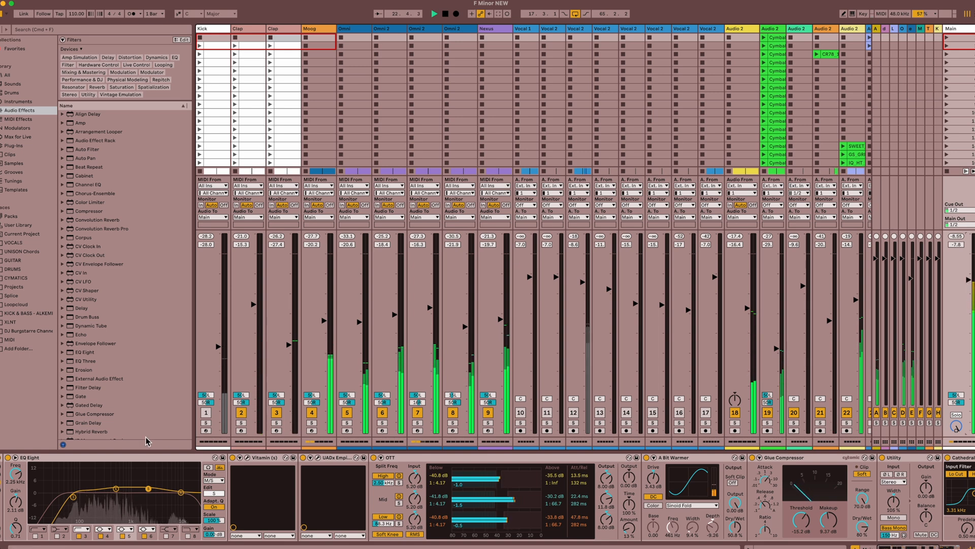
pyautogui.click(1, 458)
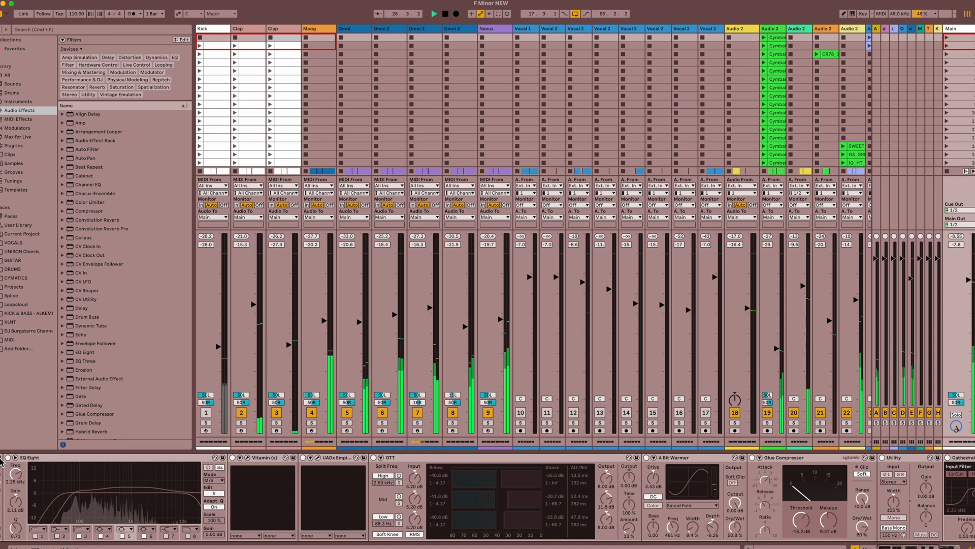
pyautogui.click(0, 459)
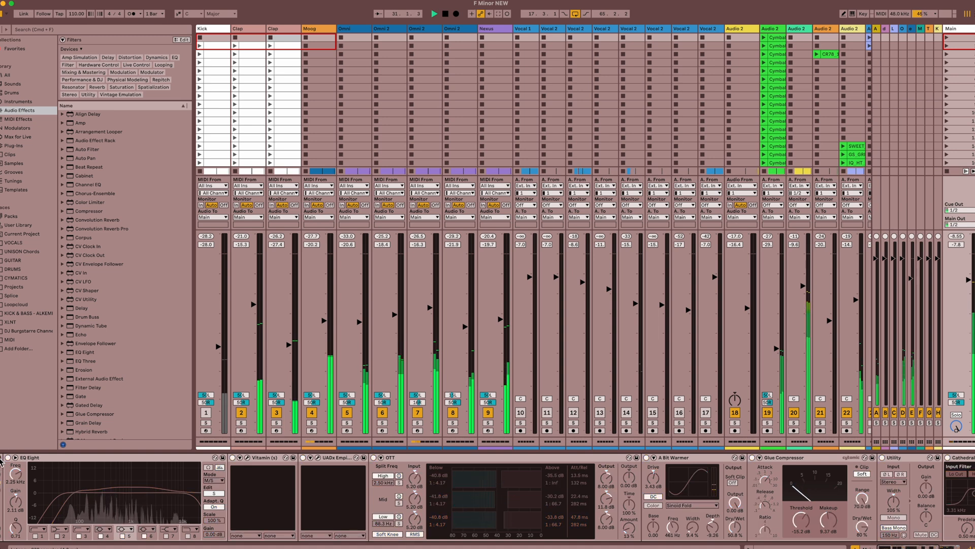
pyautogui.click(1, 459)
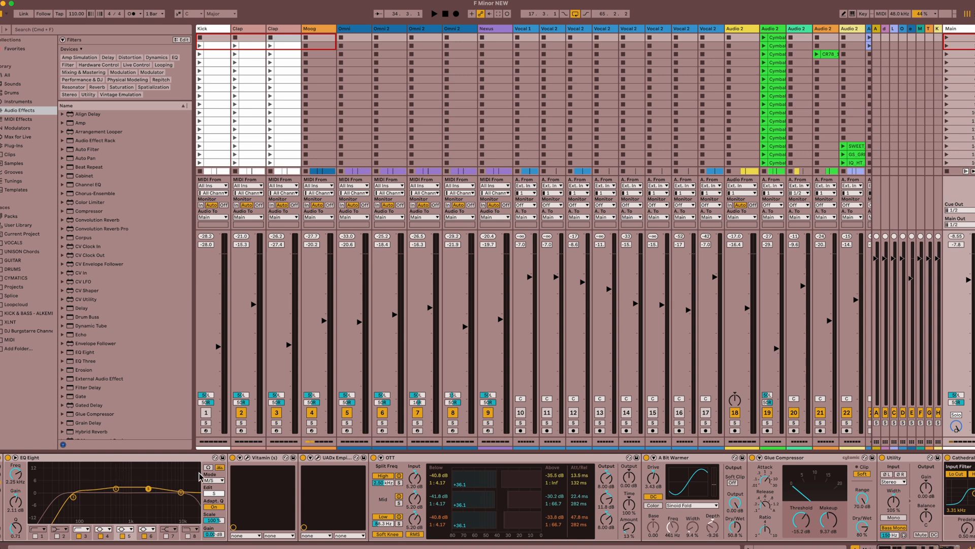
# - Switch the EQ Eight's processing mode to Stereo and back to M/S
pyautogui.click(216, 479)
pyautogui.click(217, 485)
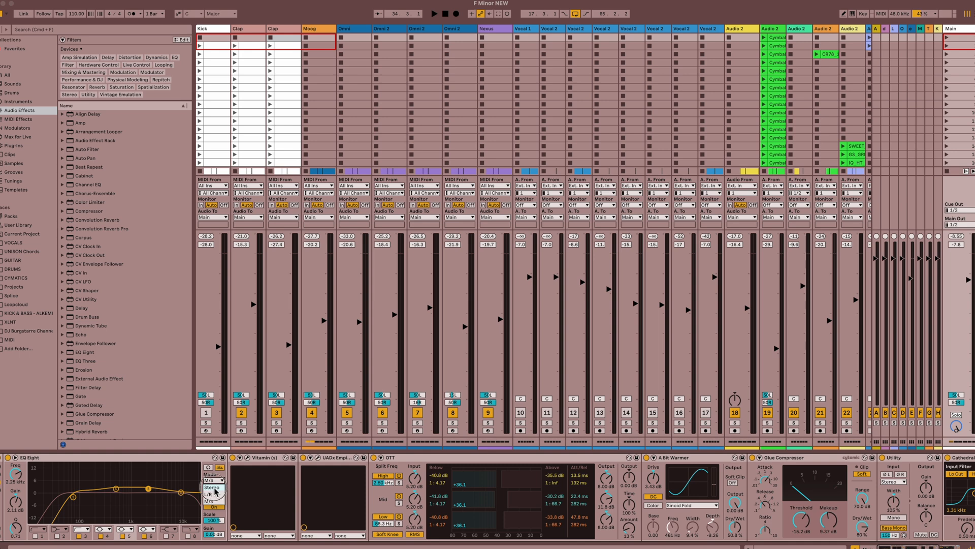
pyautogui.click(217, 482)
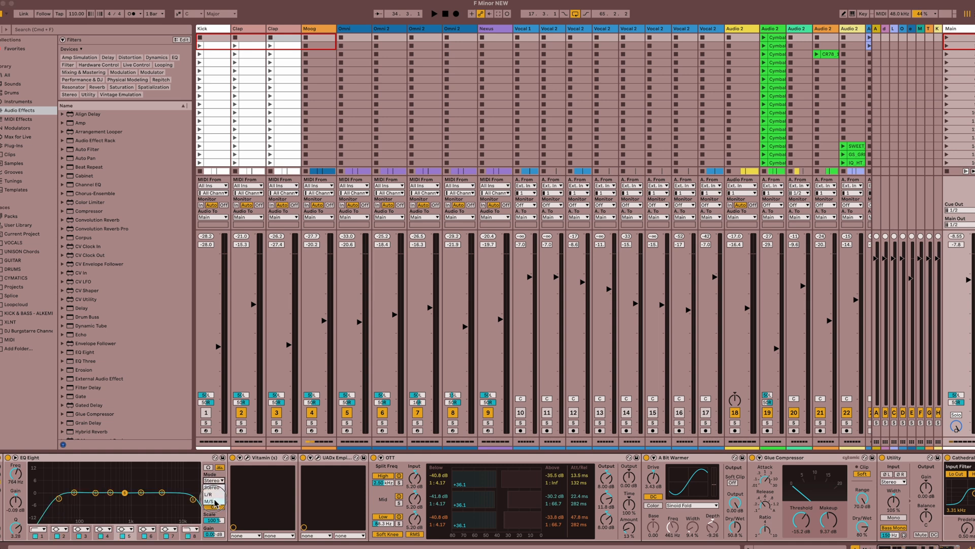
pyautogui.click(215, 502)
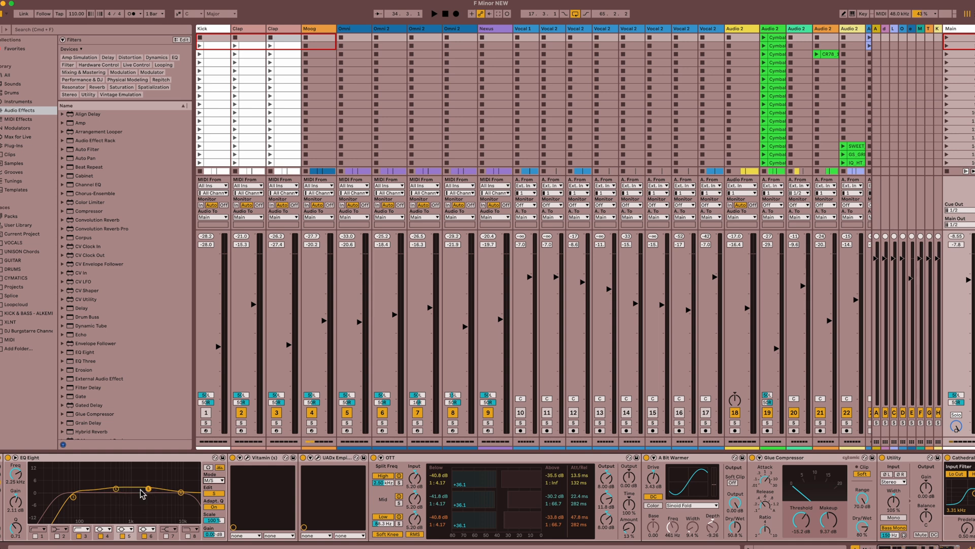
# - Lower the first filter's frequency on EQ Eight's mid channel to about 31 Hz, and return to editing the side channel
pyautogui.click(210, 493)
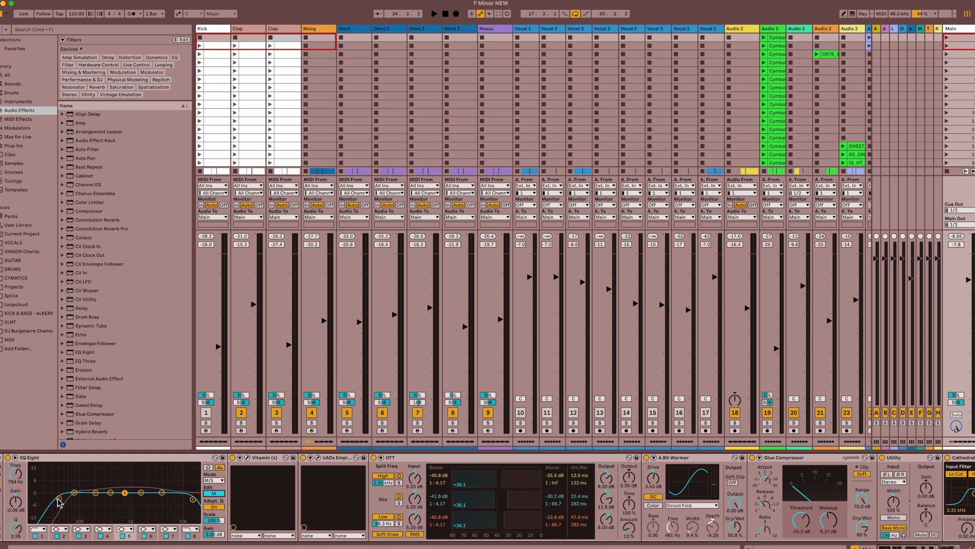
pyautogui.moveTo(59, 498)
pyautogui.mouseDown()
pyautogui.moveTo(33, 497)
pyautogui.moveTo(56, 498)
pyautogui.mouseUp()
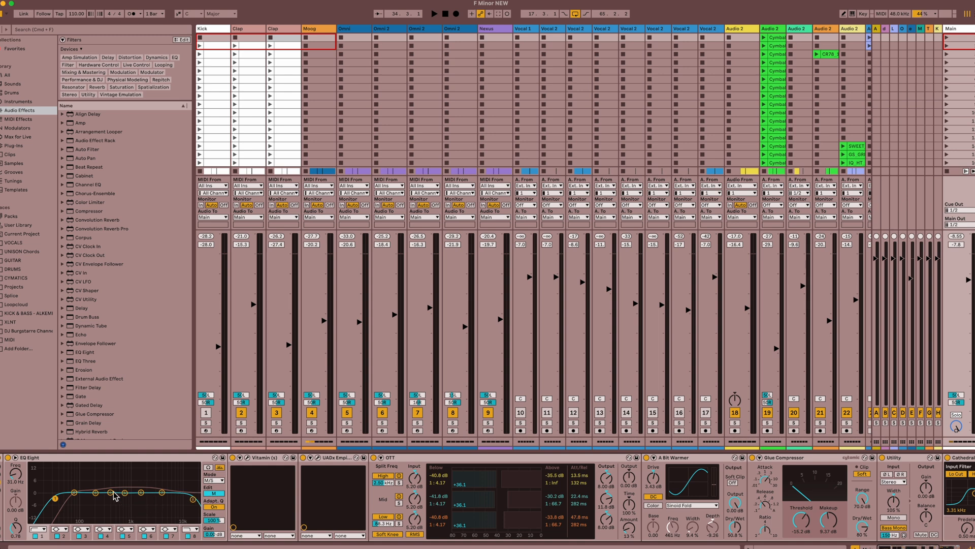
pyautogui.click(209, 493)
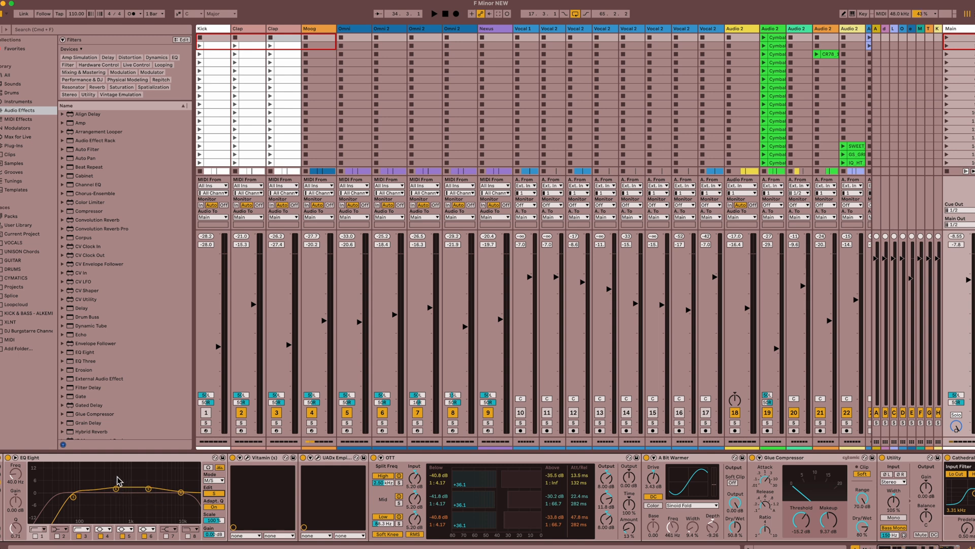
# - Adjust the Lo band's level and stereo width in the Vitamin plug-in and close its window
pyautogui.click(247, 458)
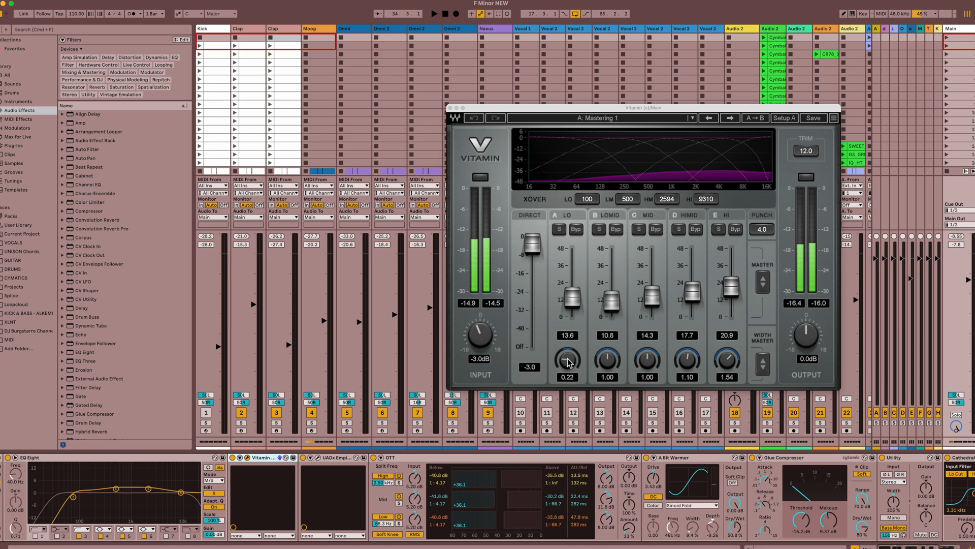
pyautogui.moveTo(568, 365); pyautogui.dragTo(570, 360)
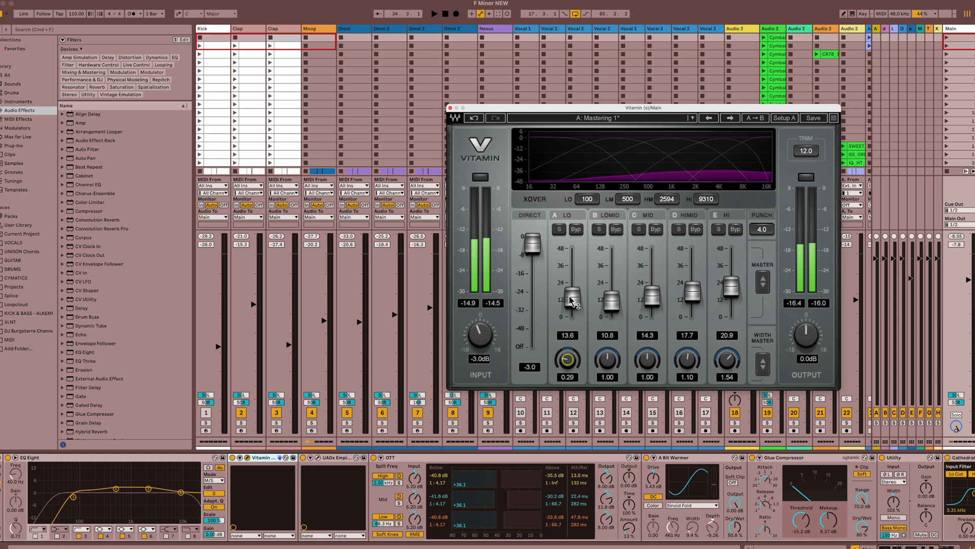
pyautogui.moveTo(573, 300); pyautogui.dragTo(573, 299)
pyautogui.moveTo(568, 360); pyautogui.dragTo(568, 363)
pyautogui.moveTo(568, 363); pyautogui.dragTo(568, 364)
pyautogui.click(450, 108)
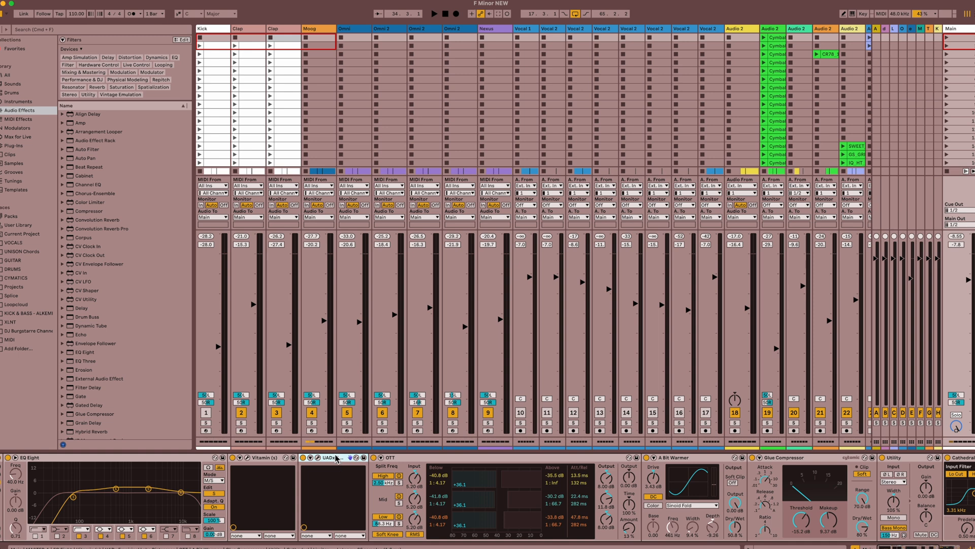
# - Open the UADx Empirical Labs Distressor to examine its attack and release controls, and close it again
pyautogui.click(118, 213)
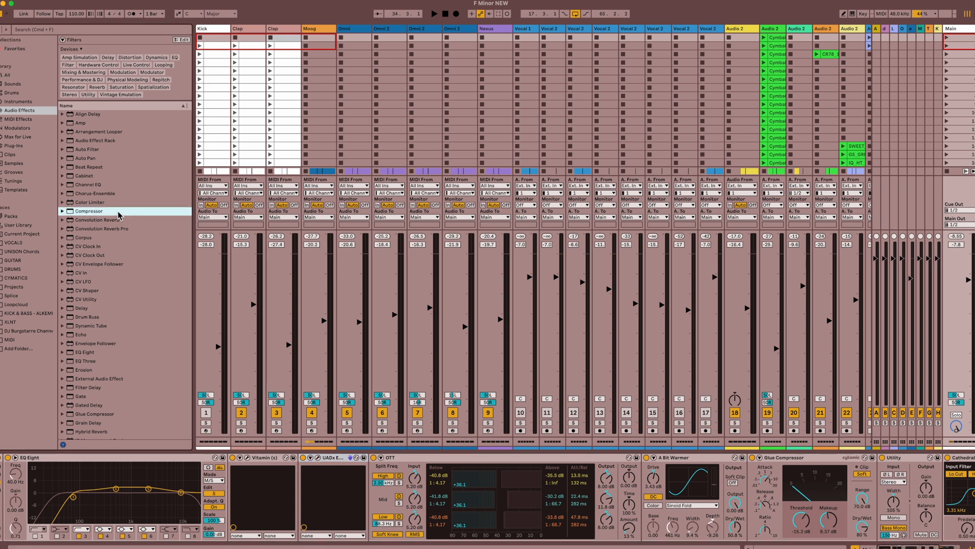
pyautogui.click(318, 458)
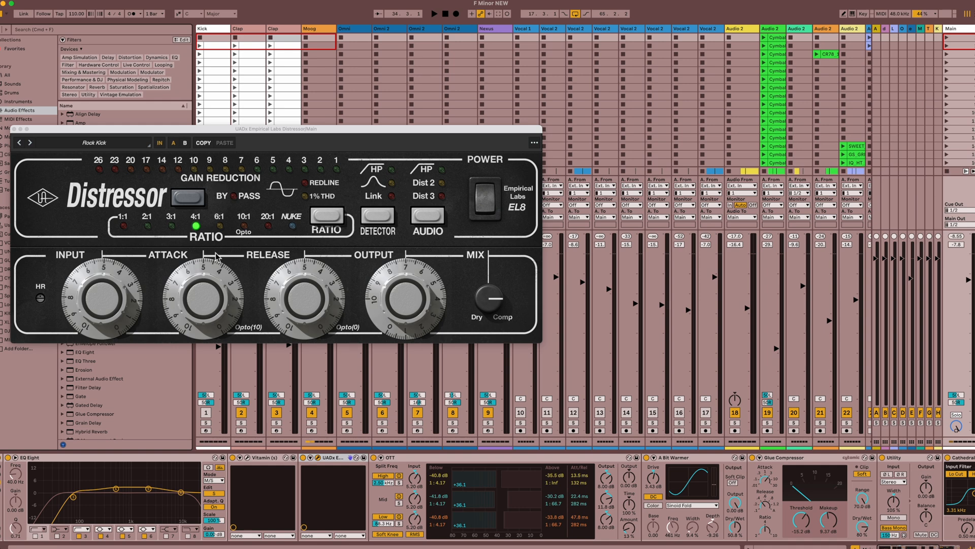
pyautogui.moveTo(209, 305); pyautogui.dragTo(209, 277)
pyautogui.moveTo(291, 289); pyautogui.dragTo(292, 312)
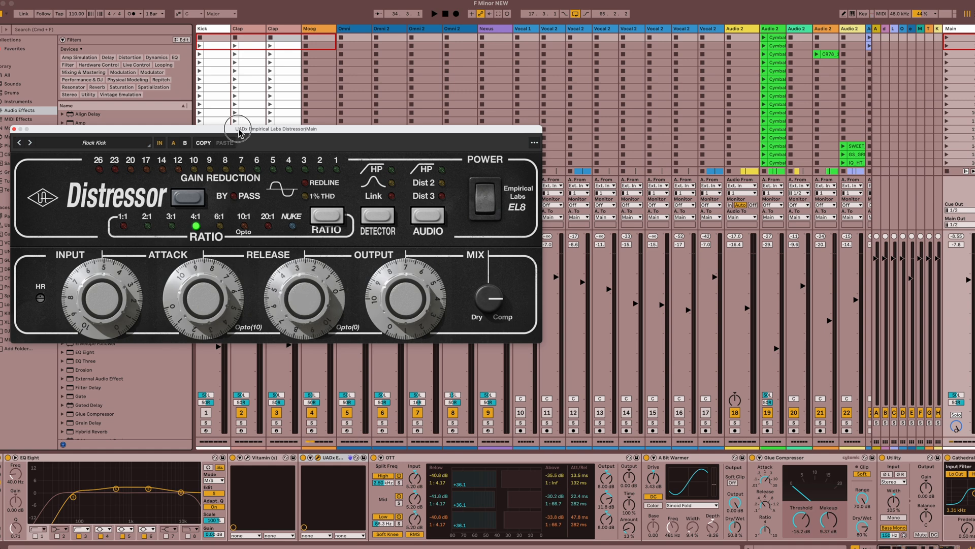
pyautogui.moveTo(237, 129); pyautogui.dragTo(333, 143)
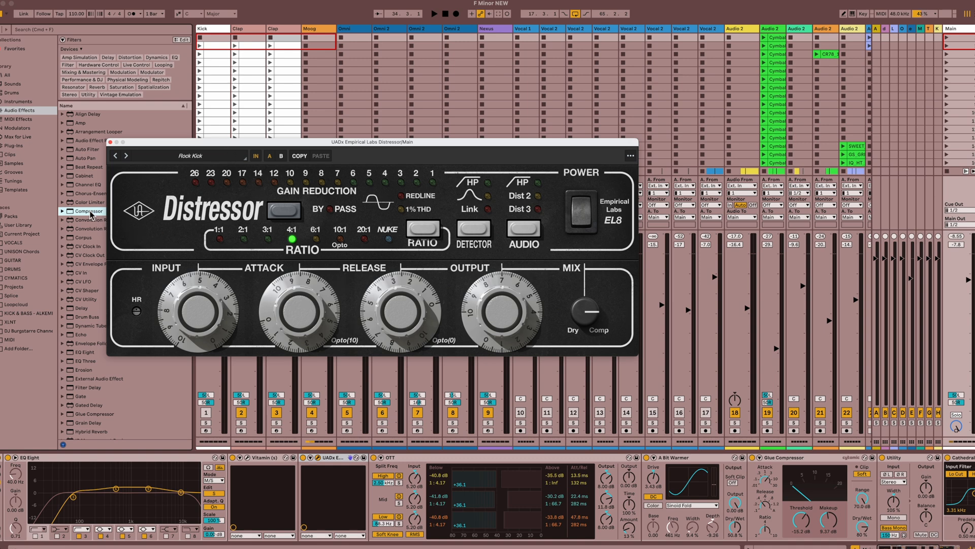
pyautogui.click(110, 143)
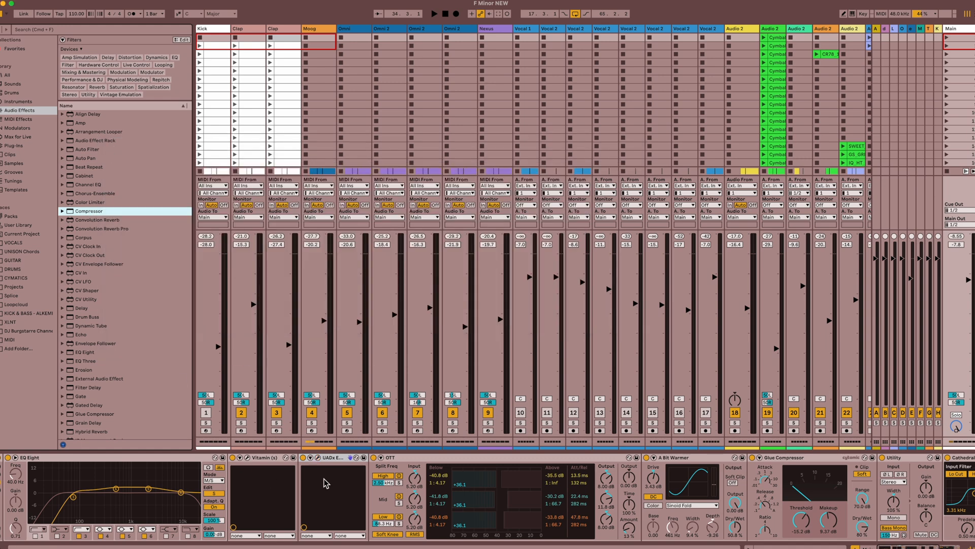
# - Set the OTT device's amount to 15 %
pyautogui.click(395, 467)
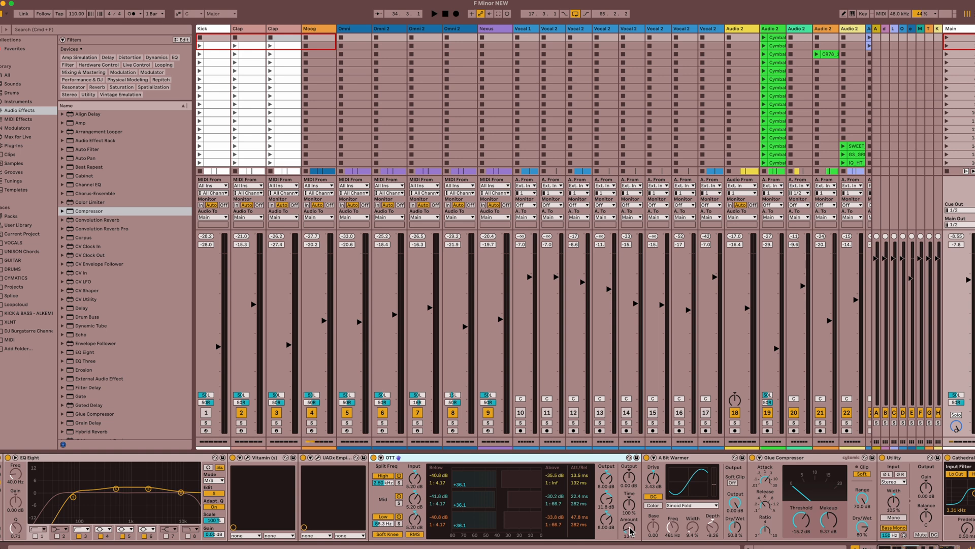
pyautogui.moveTo(633, 531); pyautogui.dragTo(634, 513)
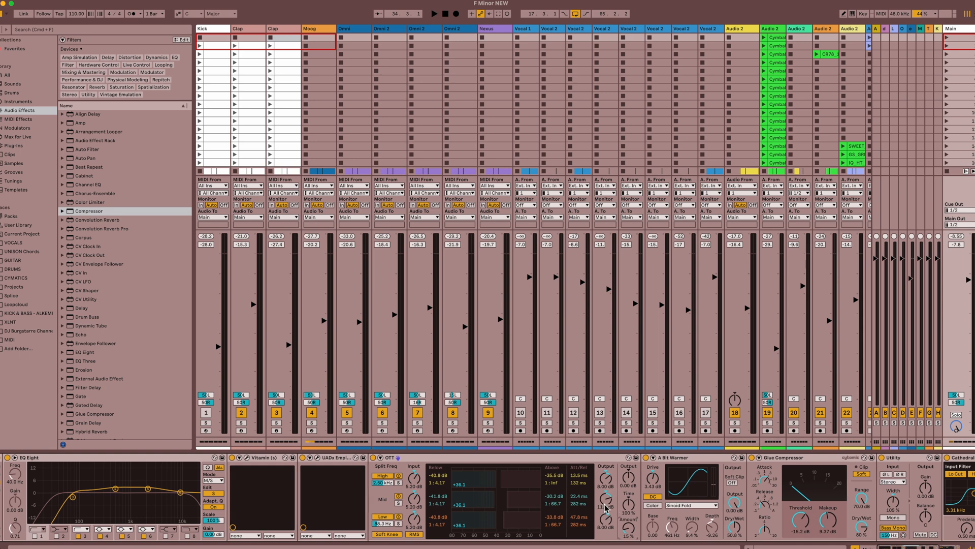
# - Select the A Bit Warmer device in the chain and locate its preset among the Saturator presets in the browser
pyautogui.hscroll(1, 609, 502)
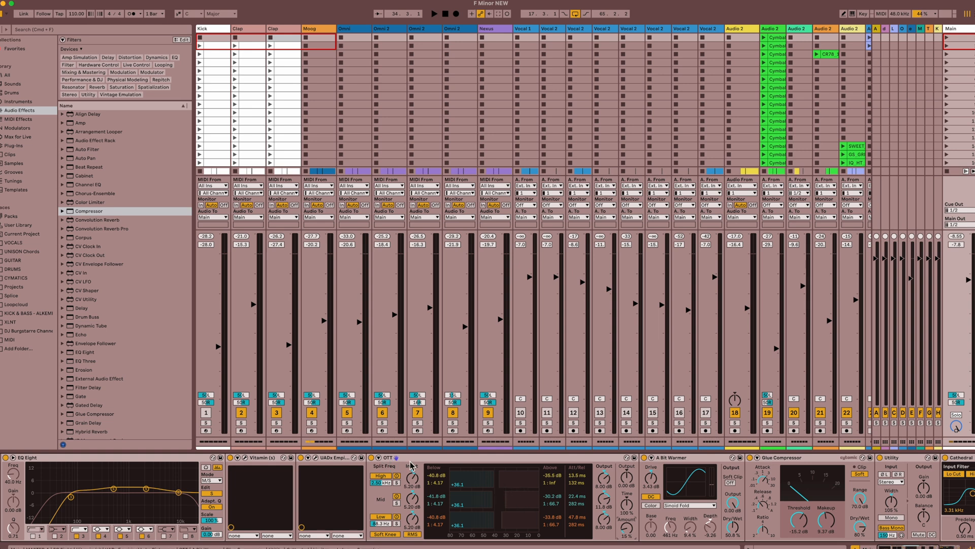
pyautogui.hscroll(8, 476, 487)
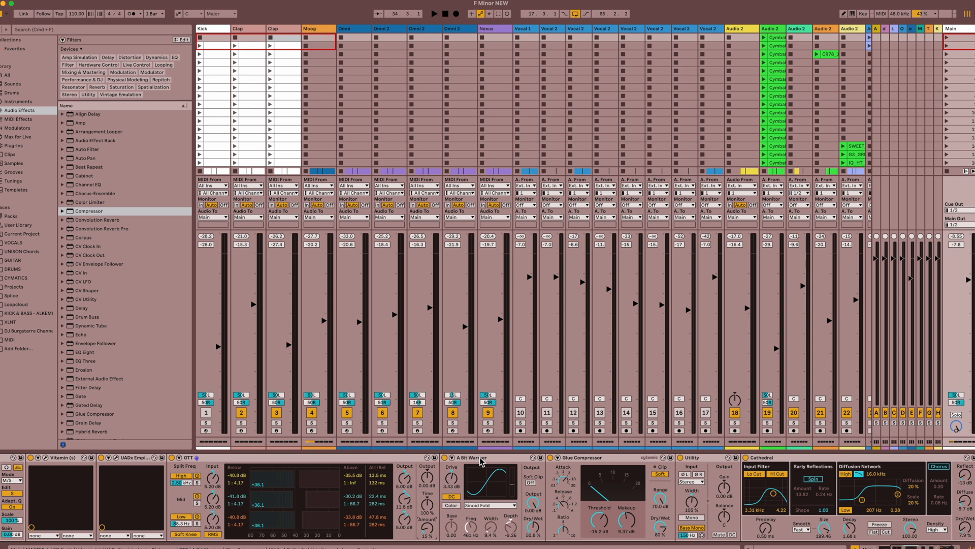
pyautogui.click(481, 461)
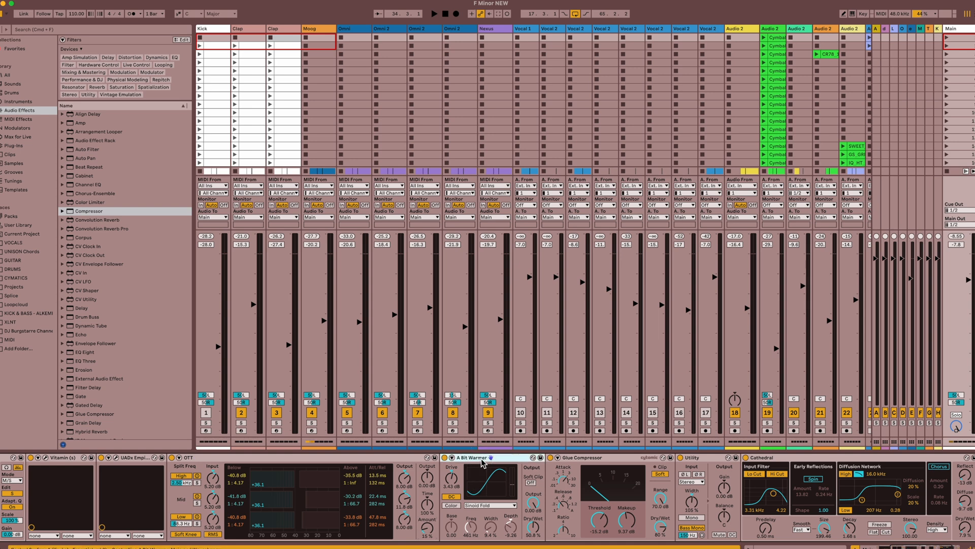
pyautogui.scroll(-5, 152, 366)
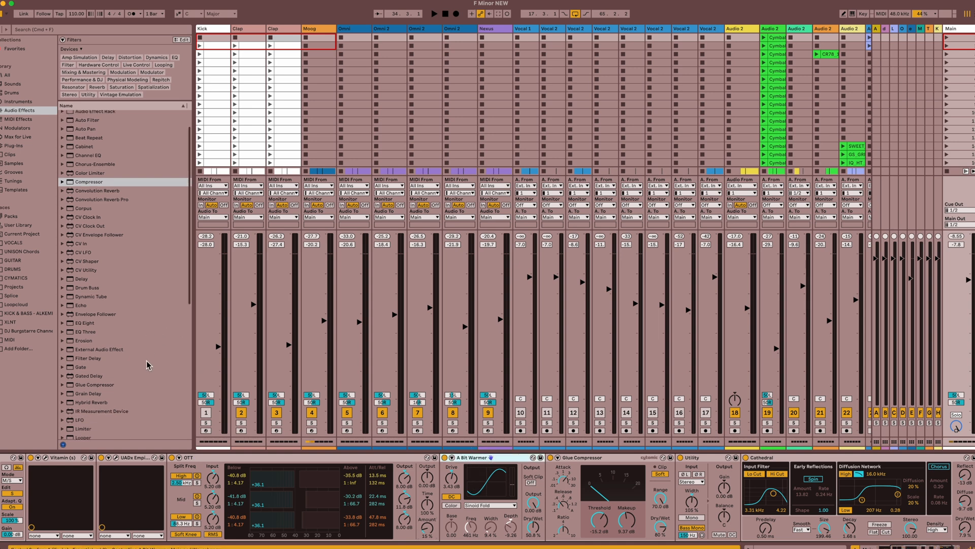
pyautogui.scroll(-5, 155, 366)
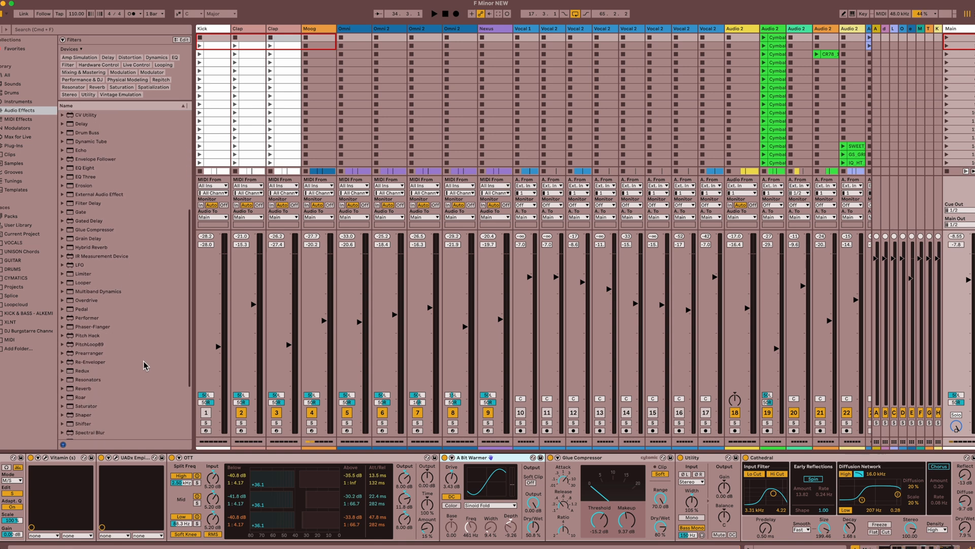
pyautogui.scroll(-2, 141, 364)
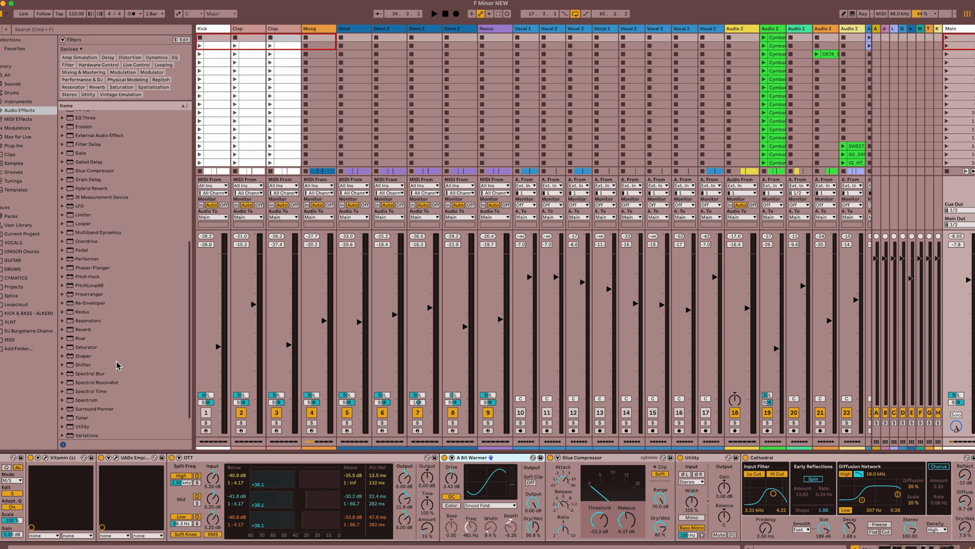
pyautogui.click(62, 347)
pyautogui.scroll(-3, 103, 376)
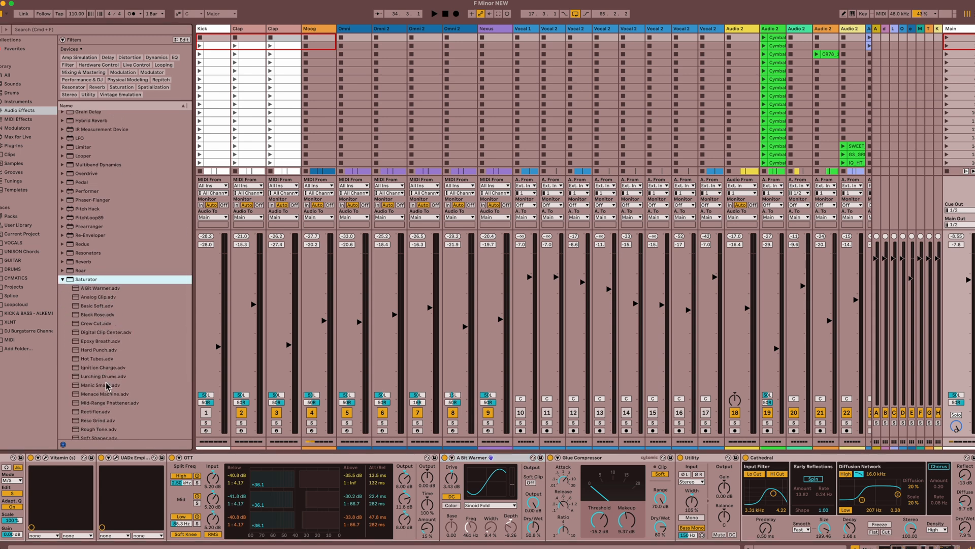
pyautogui.scroll(-1, 122, 309)
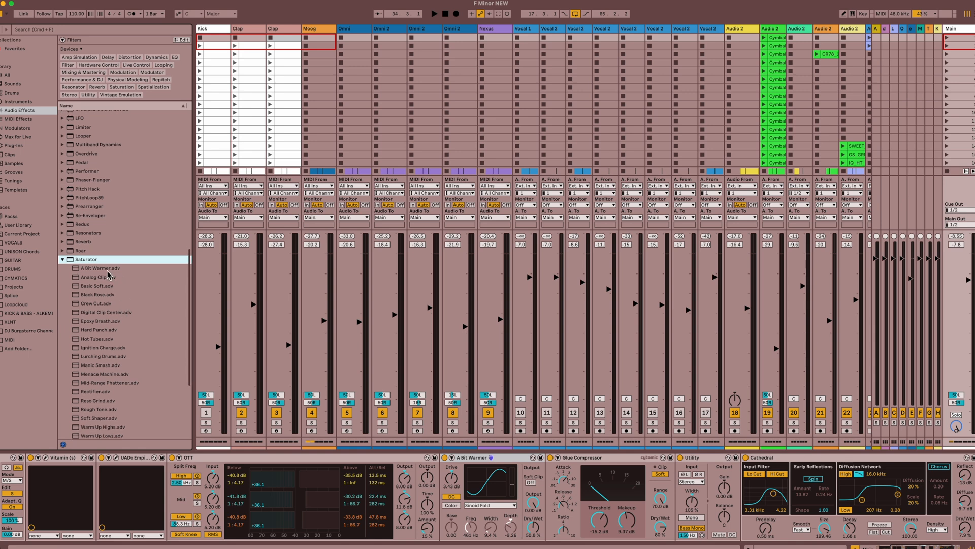
pyautogui.click(108, 271)
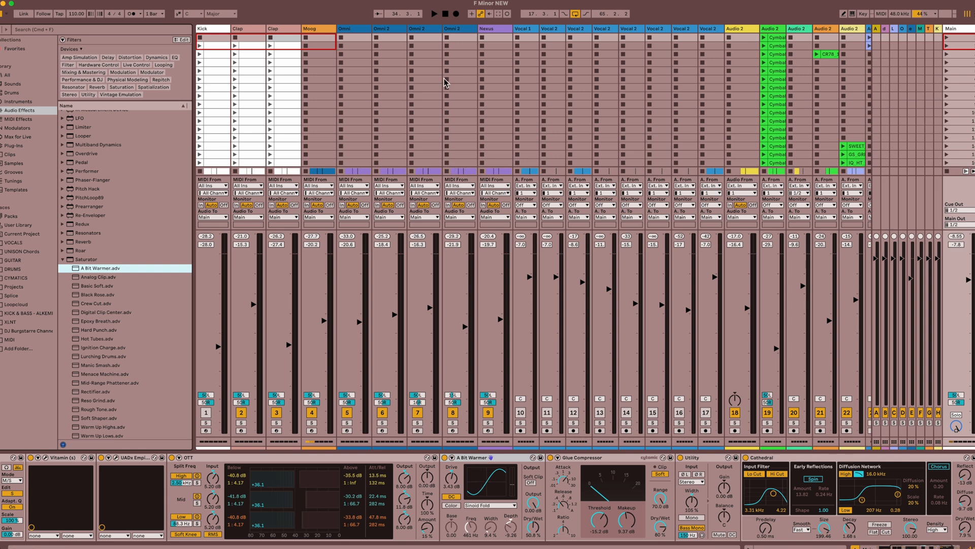
# - Play the song from the beginning and repeatedly bypass and re-enable the A Bit Warmer saturator to compare the sound, leaving it on
pyautogui.click(445, 15)
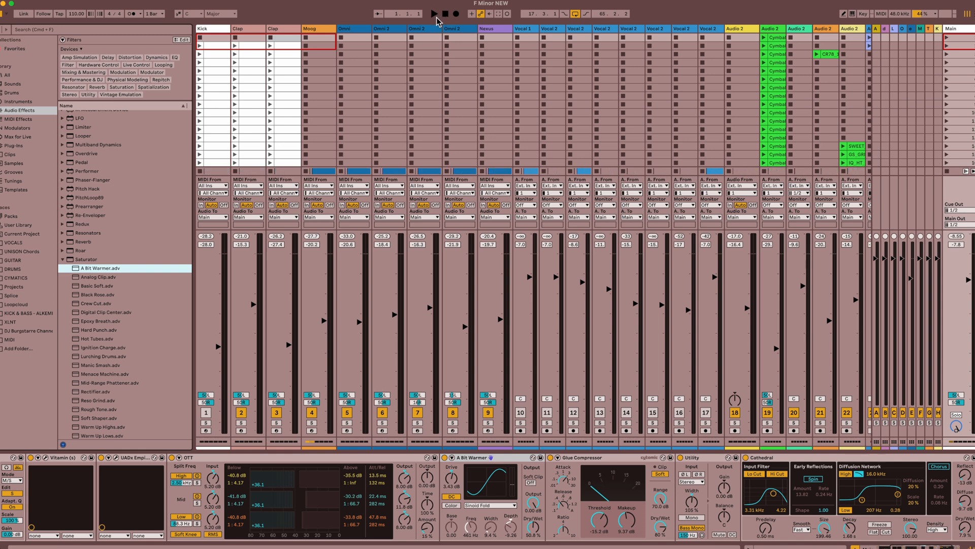
pyautogui.click(435, 15)
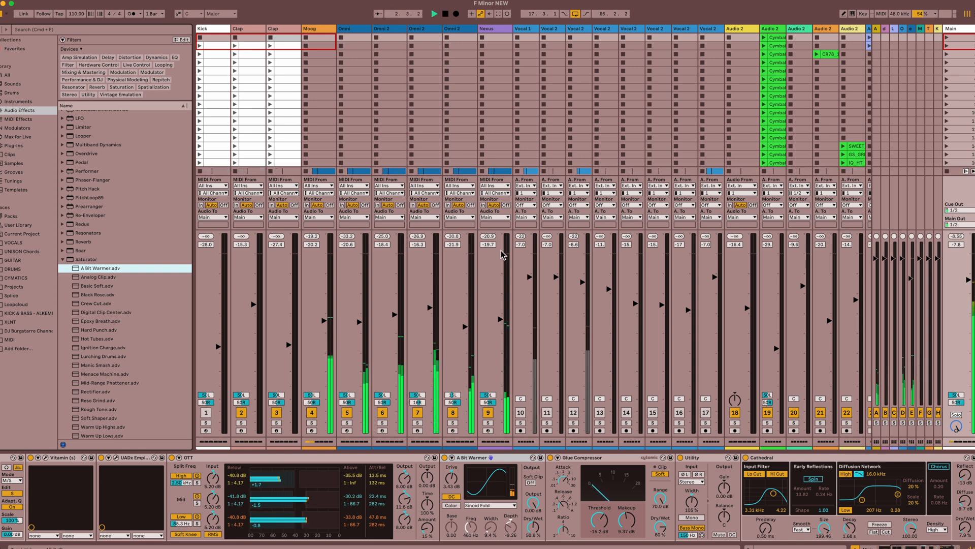
pyautogui.click(445, 459)
pyautogui.click(445, 459)
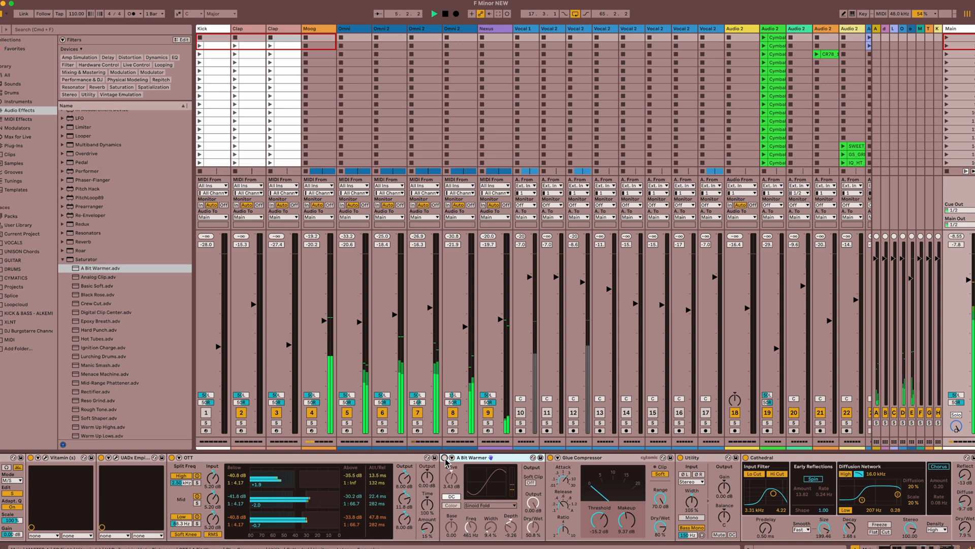
pyautogui.click(445, 458)
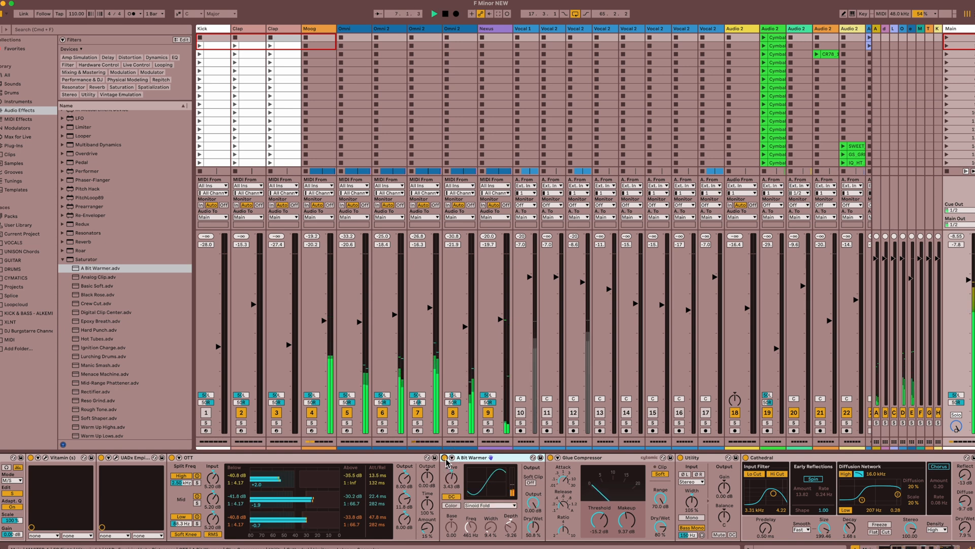
pyautogui.click(445, 458)
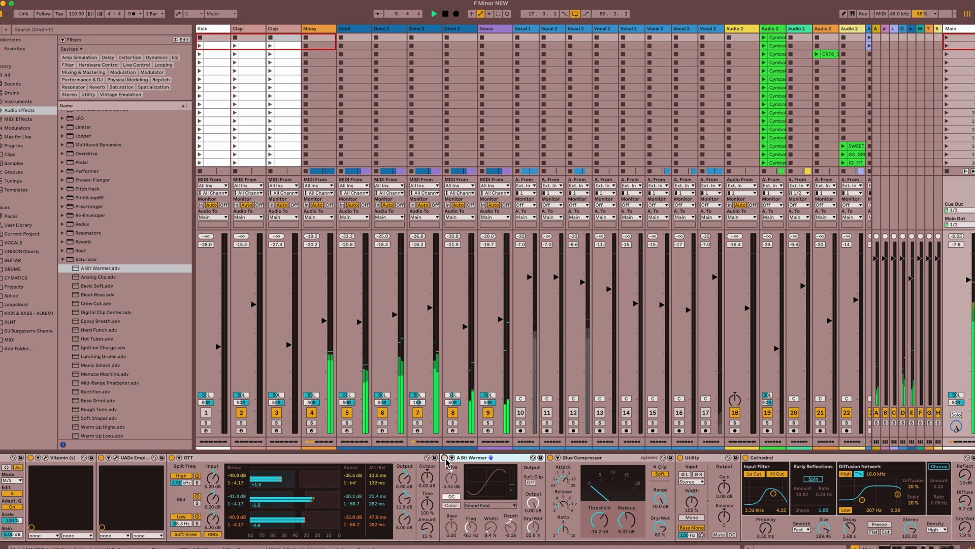
pyautogui.click(445, 457)
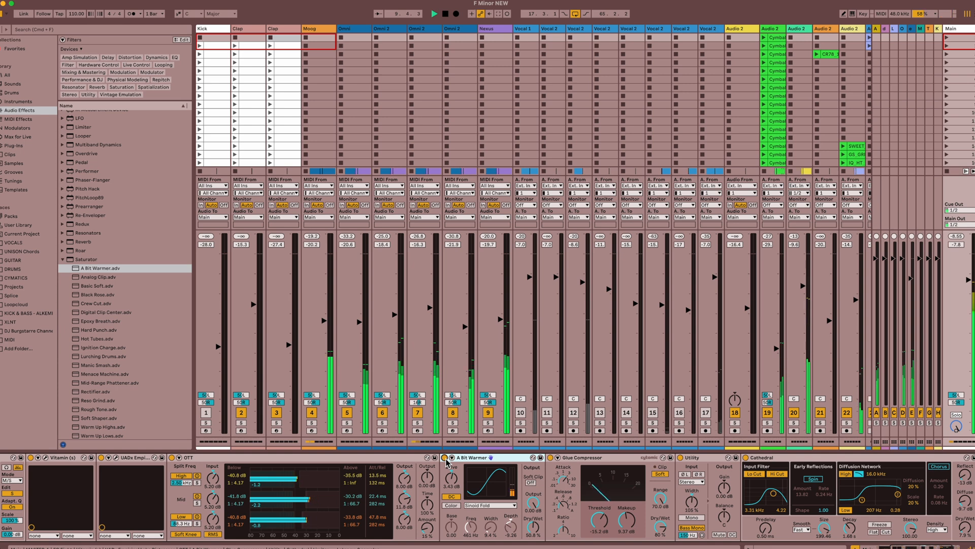
# - Bypass the A Bit Warmer saturator once more during playback and switch it back on
pyautogui.click(445, 457)
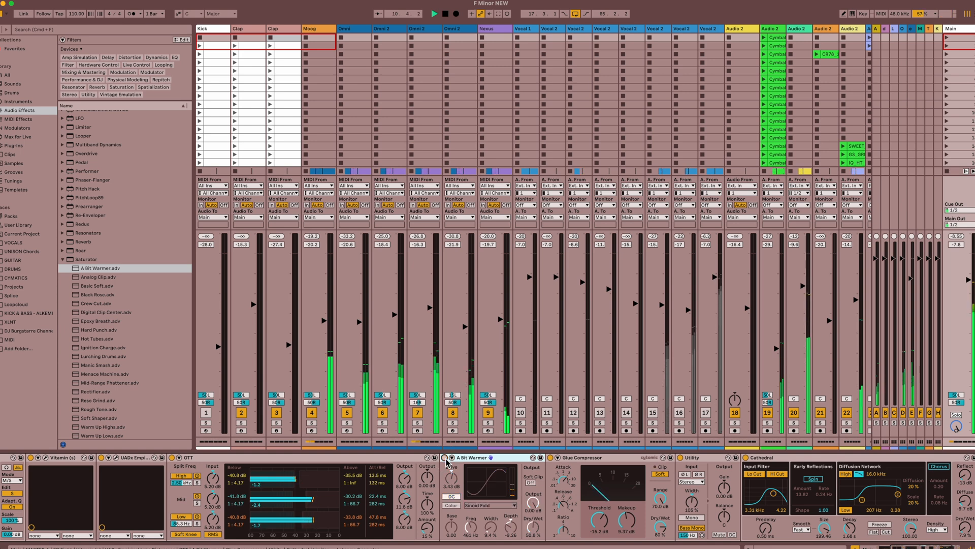
pyautogui.click(445, 458)
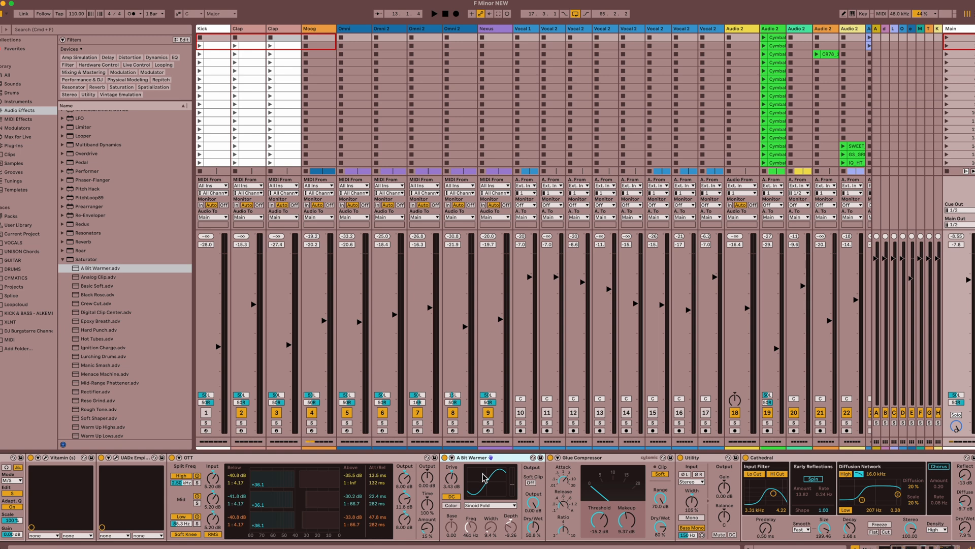
# - Select the Glue Compressor in the main track's chain and examine its attack, release and threshold settings
pyautogui.hscroll(3, 483, 477)
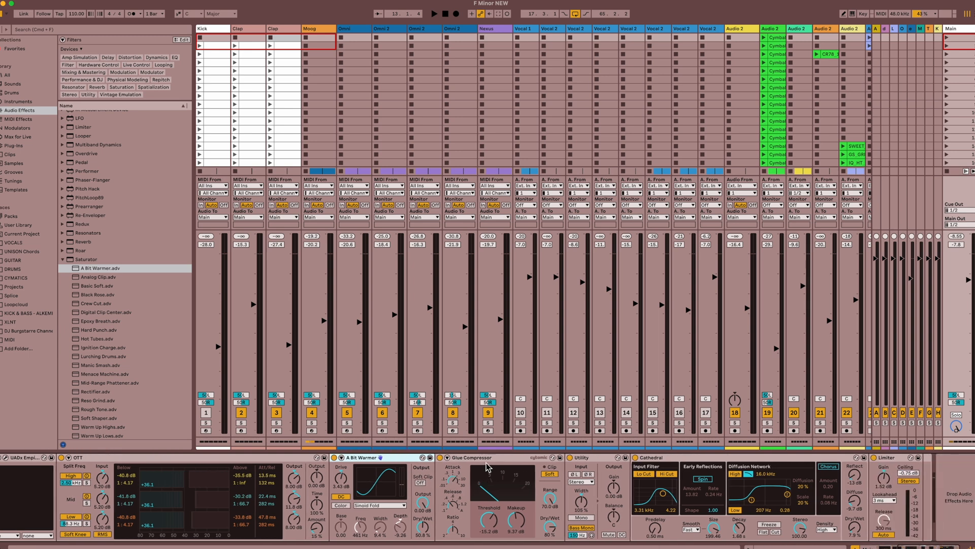
pyautogui.click(489, 466)
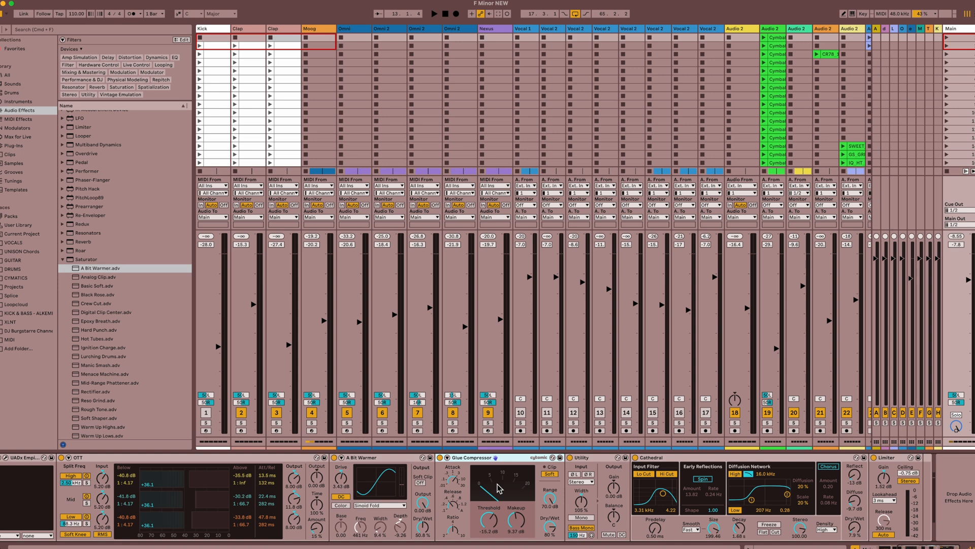
pyautogui.hscroll(-5, 497, 488)
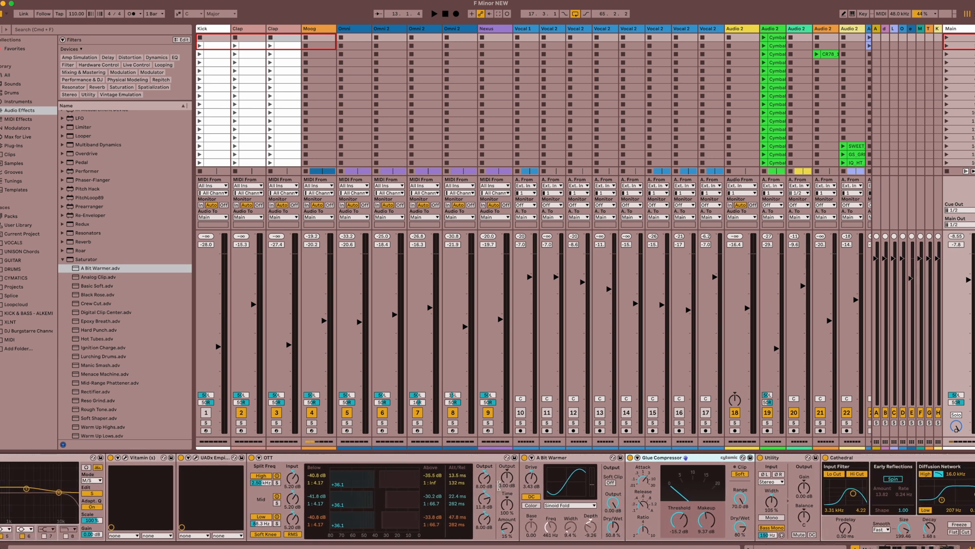
pyautogui.hscroll(5, 497, 488)
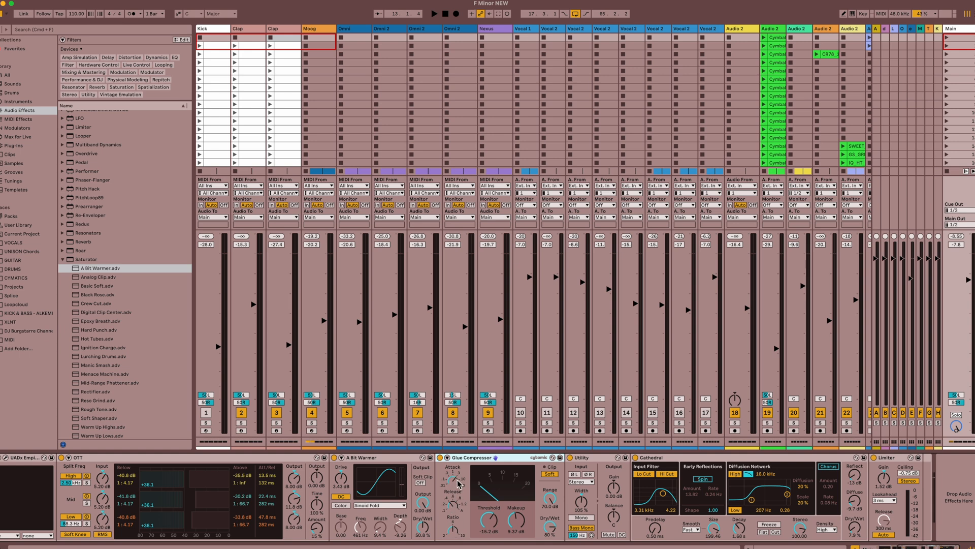
pyautogui.hscroll(-1, 459, 485)
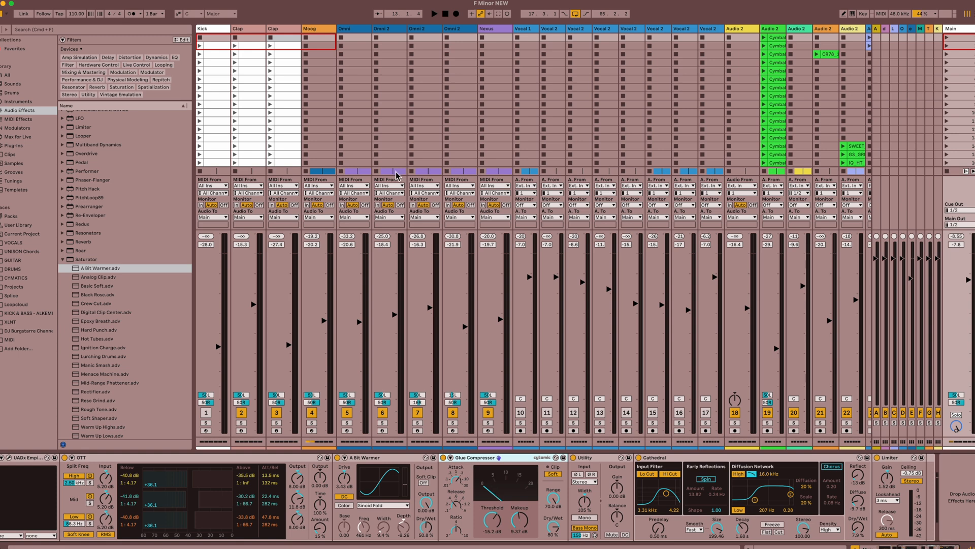
# - Play the song and compare the sound with the Glue Compressor bypassed and enabled, leaving it on and stopping playback
pyautogui.click(434, 13)
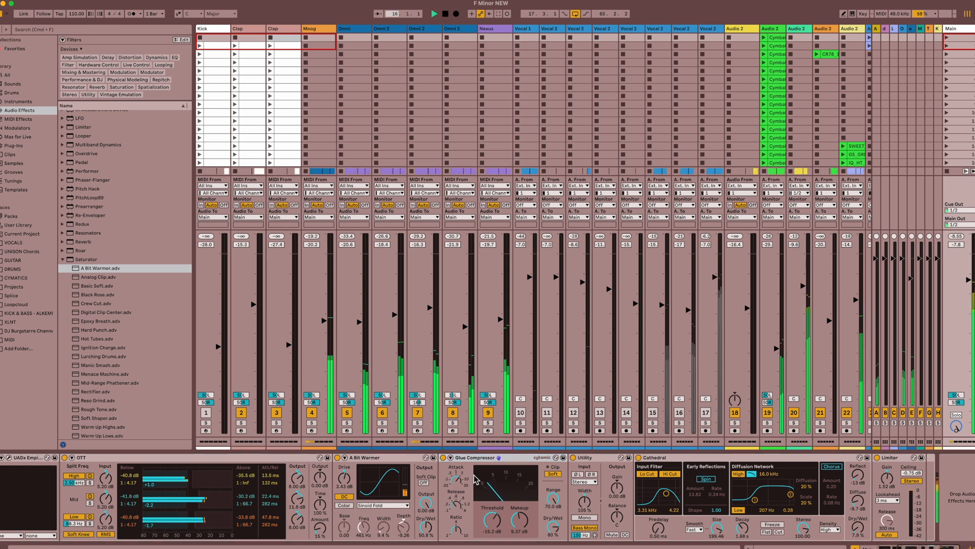
pyautogui.click(444, 458)
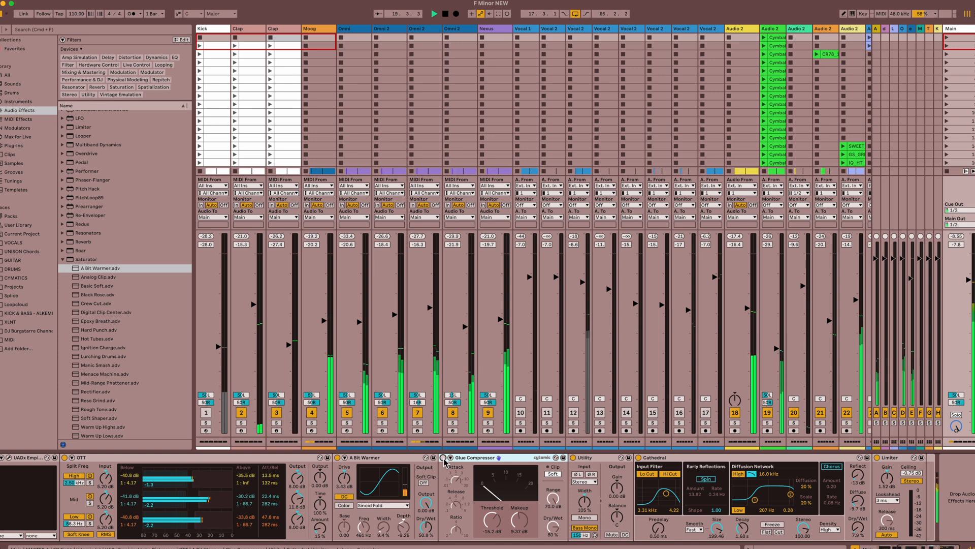
pyautogui.click(444, 458)
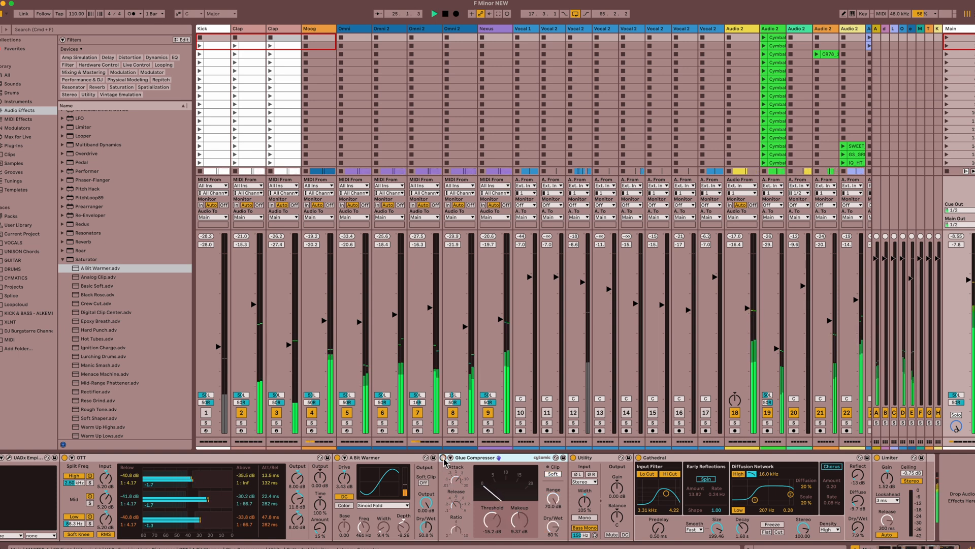
pyautogui.click(444, 457)
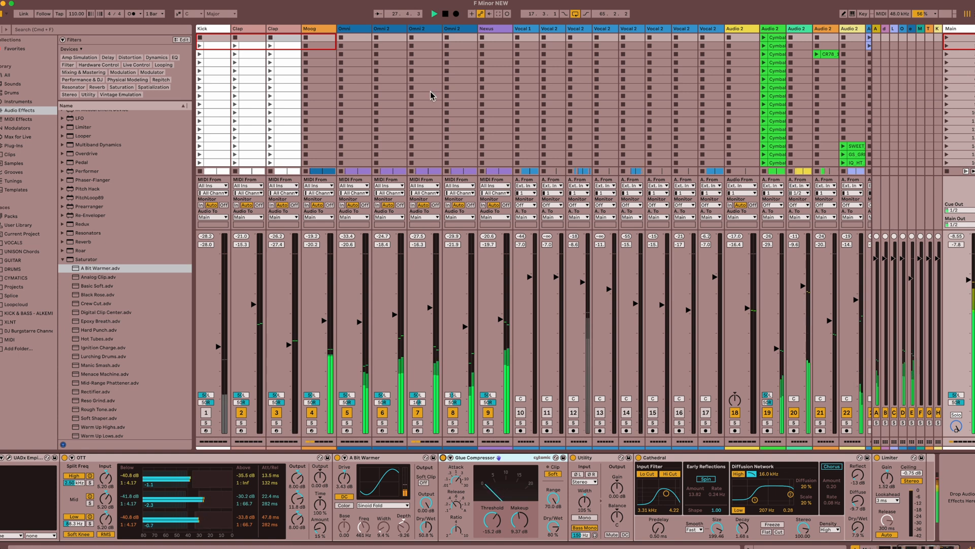
pyautogui.click(445, 14)
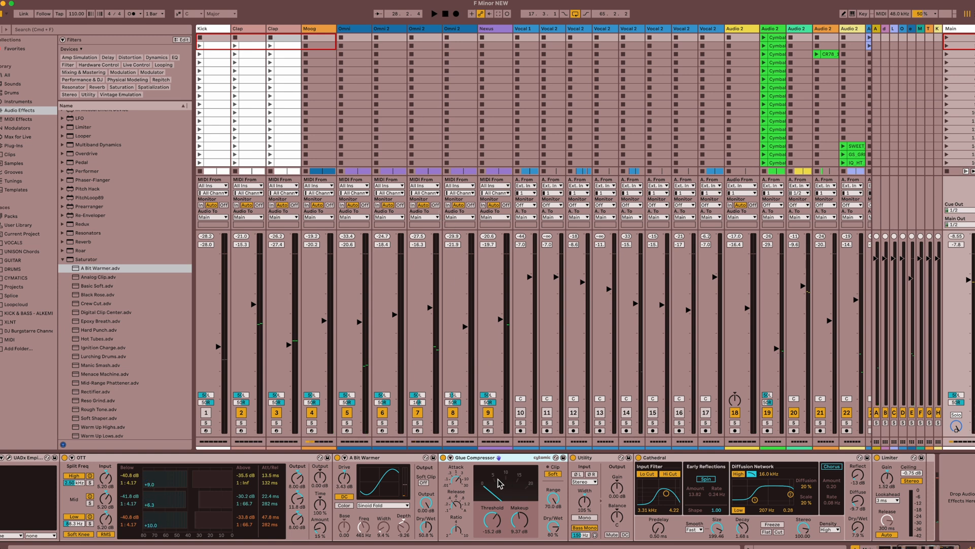
# - Select the Utility device and try different Bass Mono frequencies, ending with Bass Mono on at 150 Hz
pyautogui.hscroll(1, 514, 478)
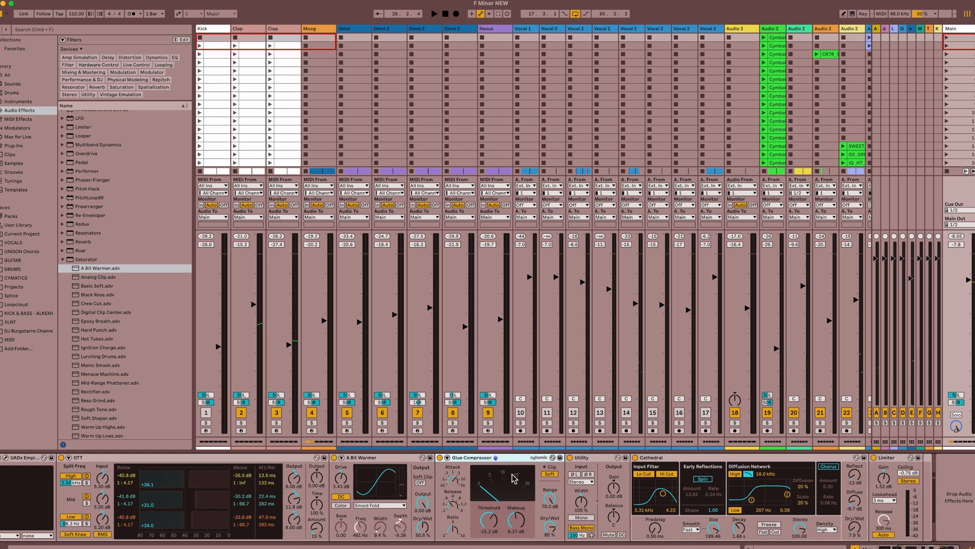
pyautogui.click(597, 460)
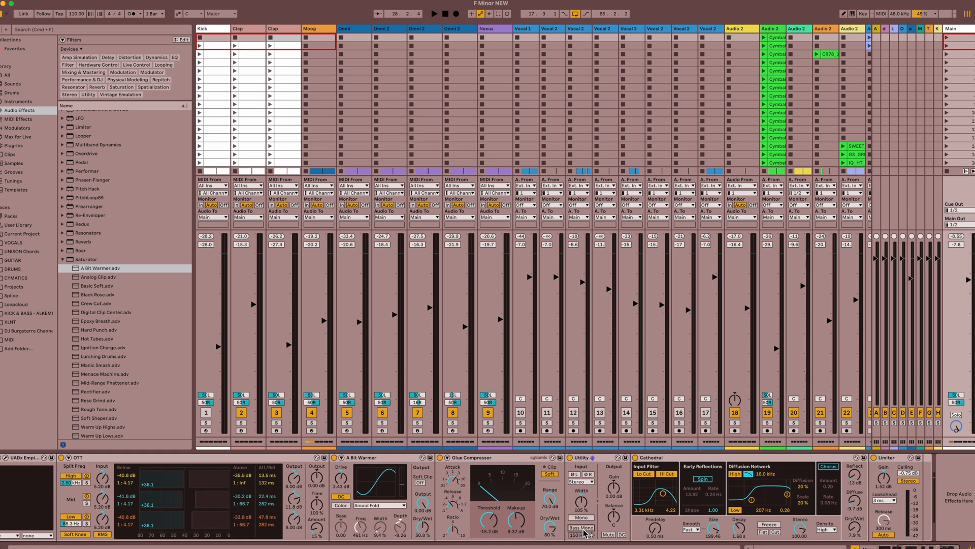
pyautogui.hscroll(2, 584, 528)
pyautogui.click(577, 535)
pyautogui.moveTo(577, 535); pyautogui.dragTo(577, 543)
pyautogui.moveTo(576, 534)
pyautogui.mouseDown()
pyautogui.moveTo(576, 519)
pyautogui.moveTo(576, 541)
pyautogui.mouseUp()
pyautogui.moveTo(577, 536); pyautogui.dragTo(576, 525)
# - Set the Utility device's stereo width to 106 %
pyautogui.click(598, 461)
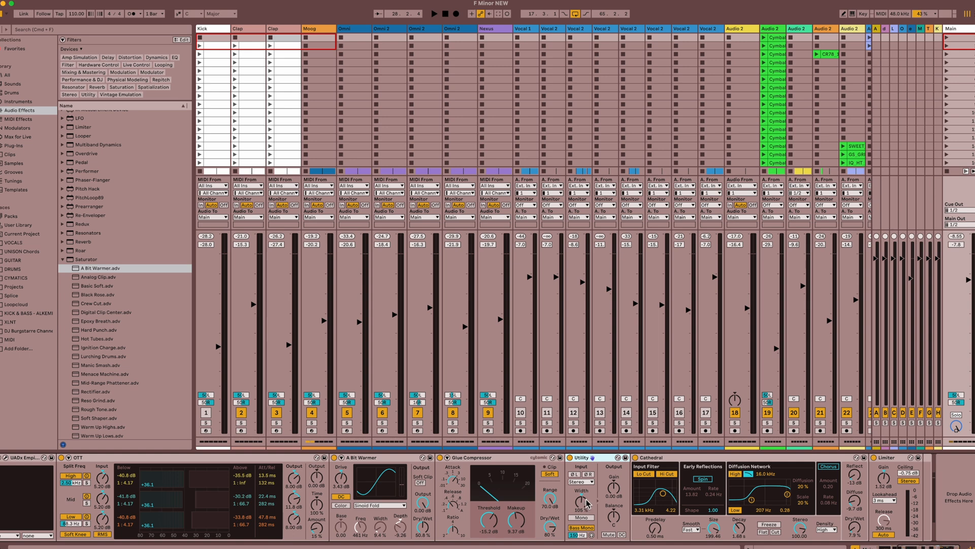
pyautogui.moveTo(585, 508); pyautogui.dragTo(585, 475)
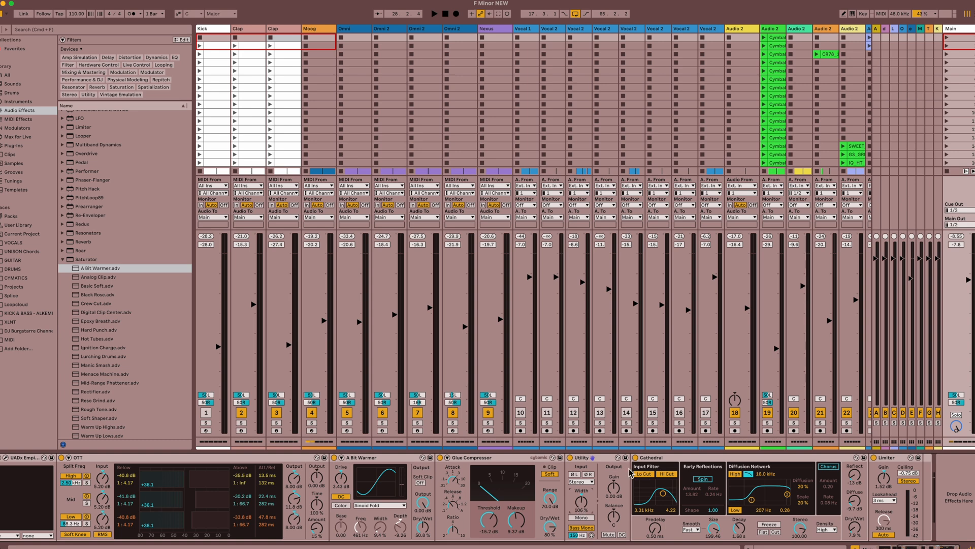
# - Select the Cathedral reverb and examine its settings and its place in the effects chain
pyautogui.click(703, 464)
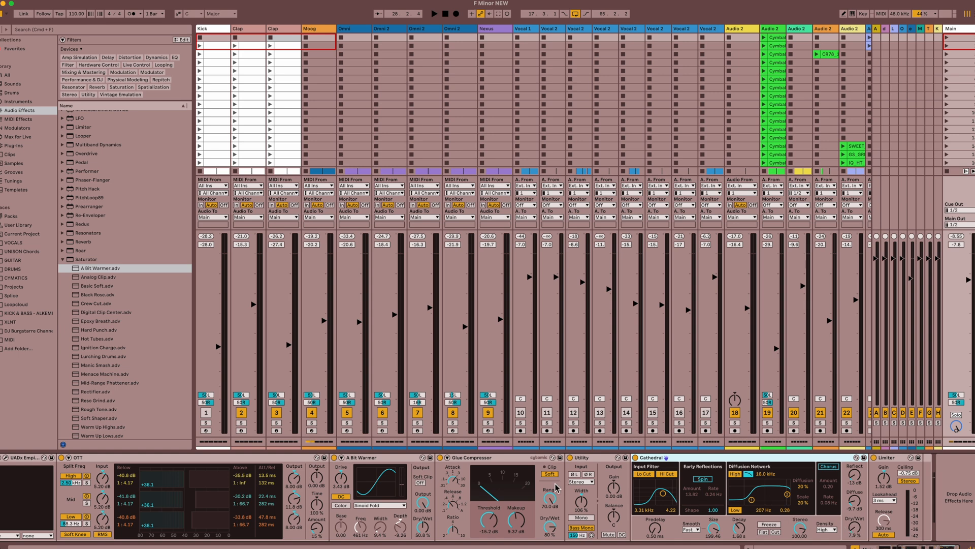
pyautogui.hscroll(-5, 559, 487)
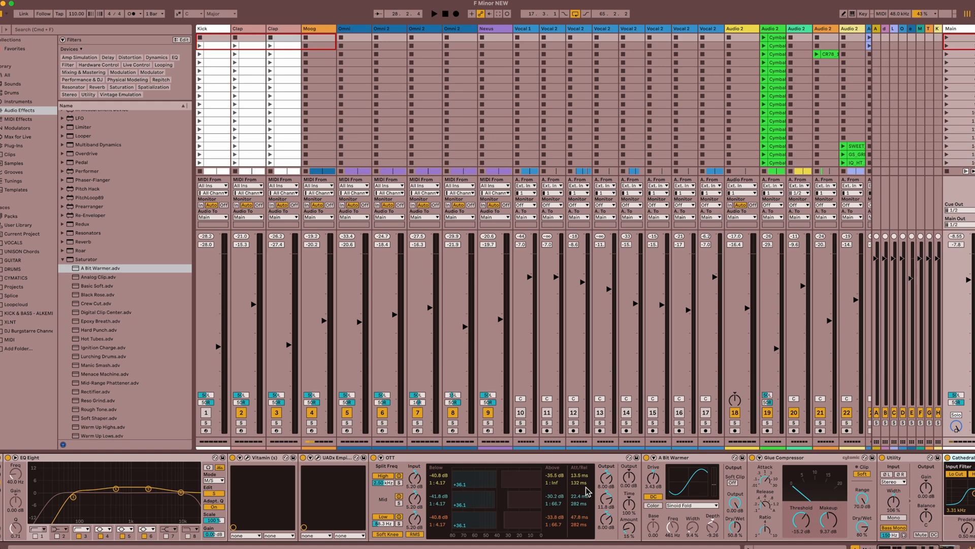
pyautogui.hscroll(5, 589, 492)
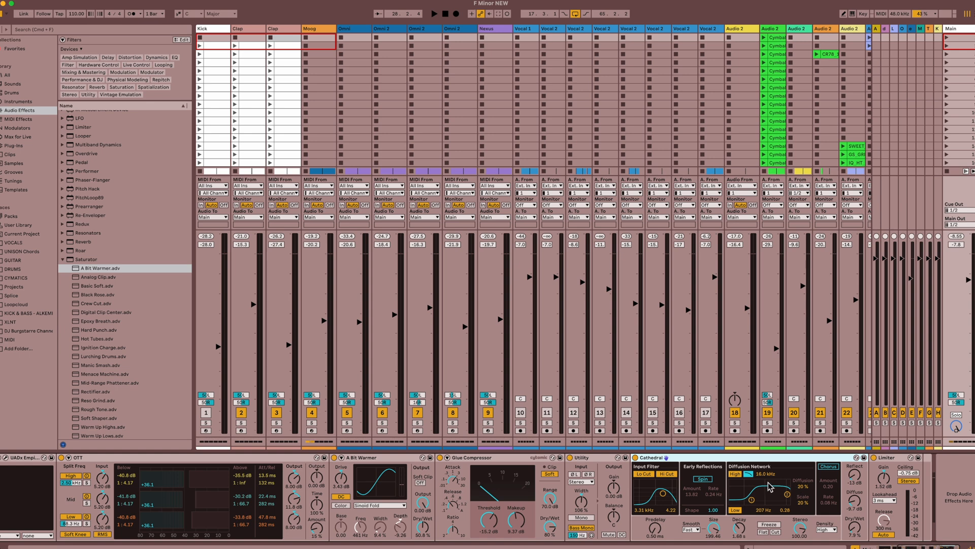
# - Select the Limiter at the end of the chain and examine its gain, ceiling and lookahead settings
pyautogui.click(889, 464)
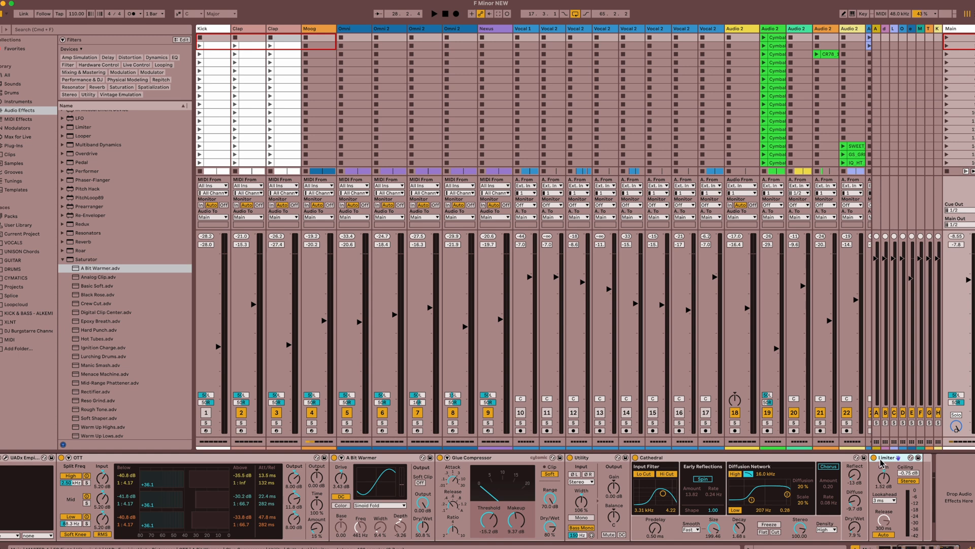
pyautogui.hscroll(-1, 887, 457)
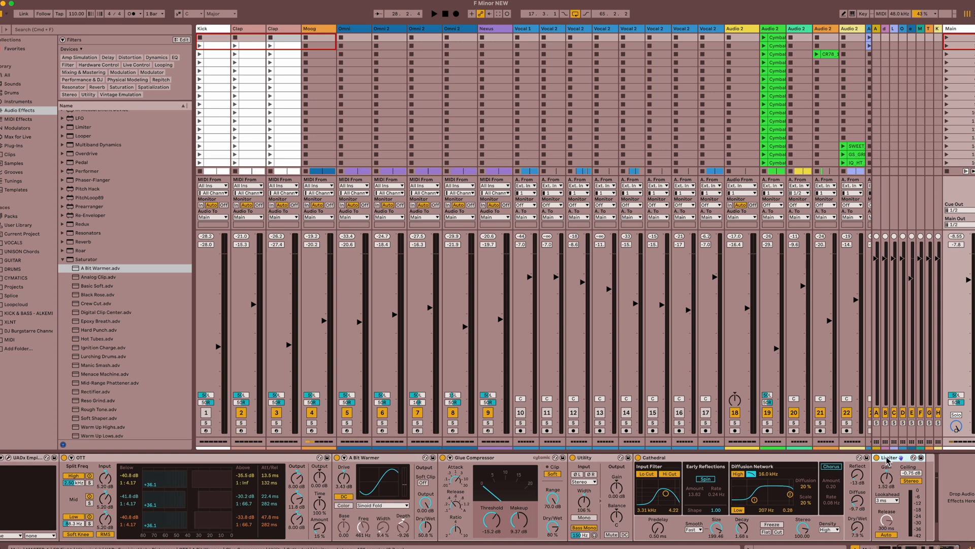
pyautogui.hscroll(1, 890, 463)
pyautogui.hscroll(1, 892, 464)
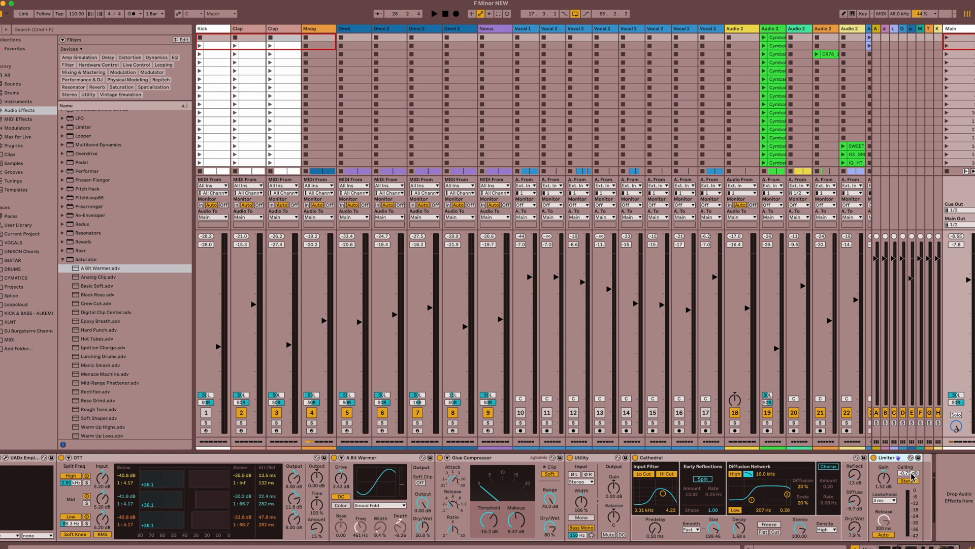
pyautogui.hscroll(-1, 913, 477)
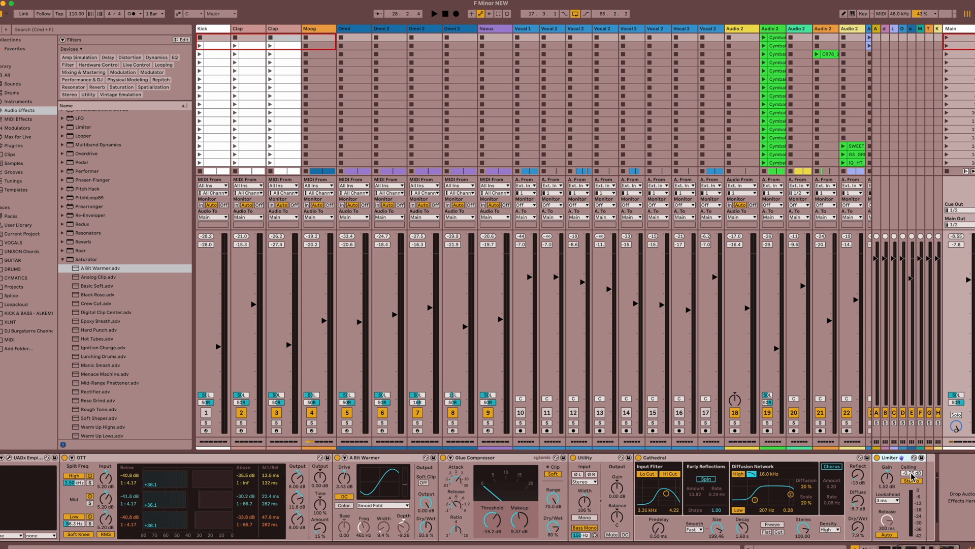
pyautogui.hscroll(1, 880, 481)
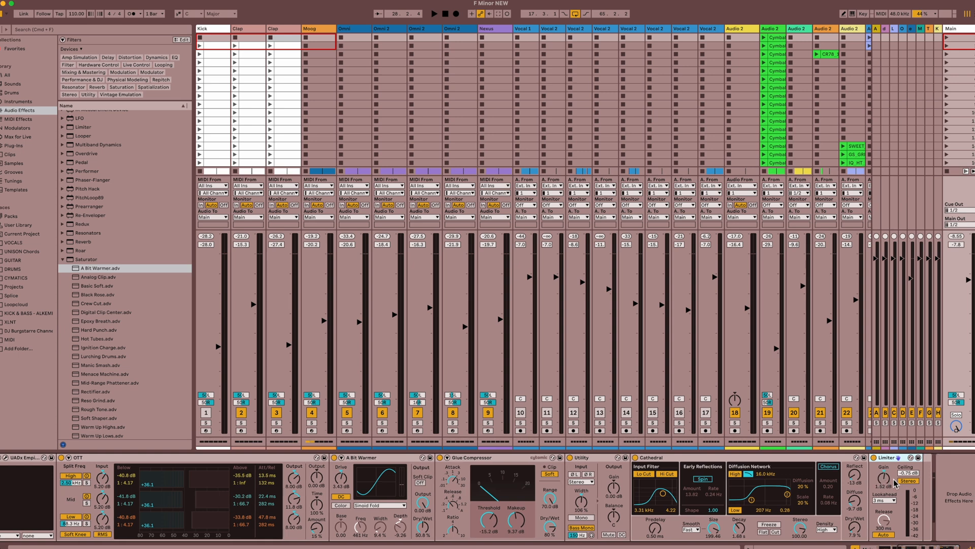
pyautogui.hscroll(-5, 890, 485)
pyautogui.hscroll(5, 890, 485)
# - Adjust the Limiter's gain in small amounts and review the devices that precede it in the chain
pyautogui.moveTo(887, 486); pyautogui.dragTo(887, 496)
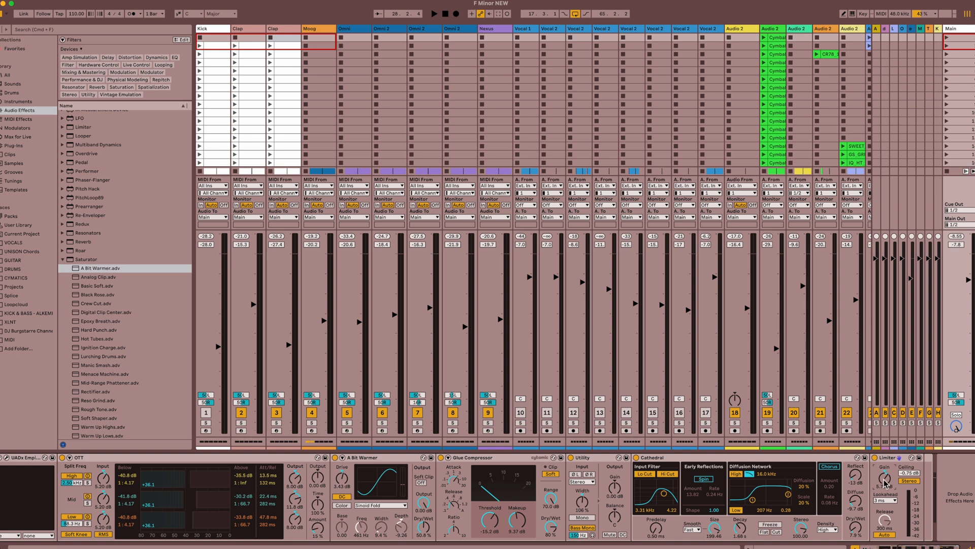
pyautogui.moveTo(880, 482); pyautogui.dragTo(880, 478)
pyautogui.moveTo(886, 482); pyautogui.dragTo(885, 486)
pyautogui.hscroll(-5, 828, 495)
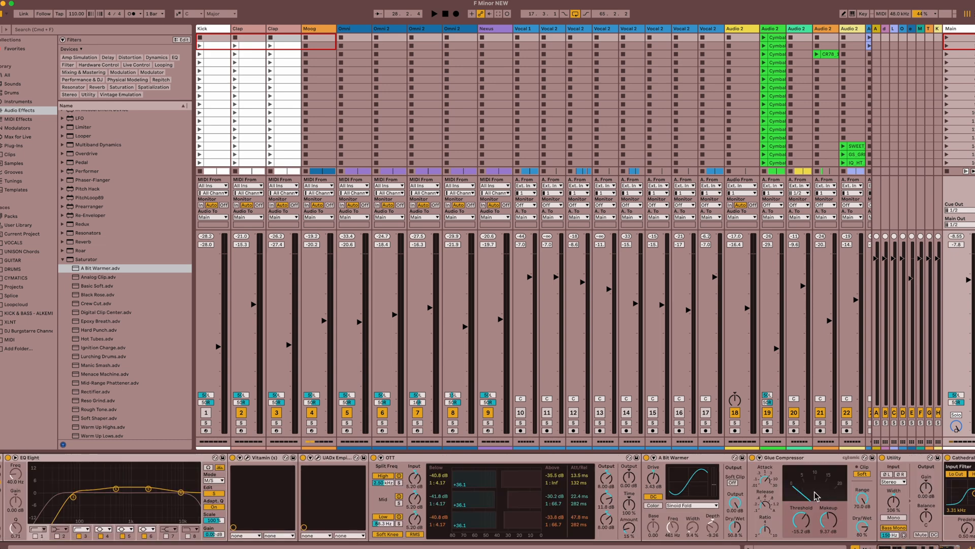
pyautogui.hscroll(5, 800, 493)
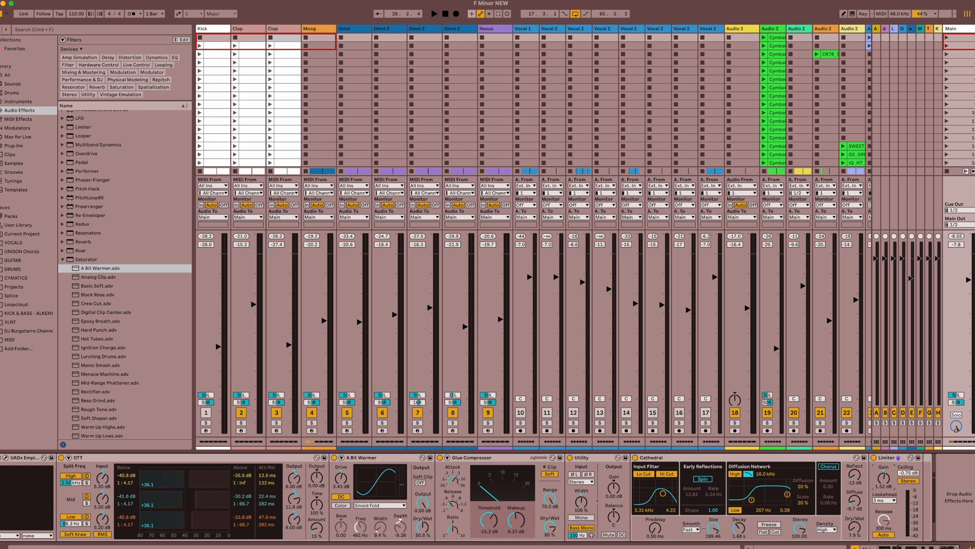
# - Play the song and repeatedly bypass and re-enable the whole mastering rack to compare the sound, leaving it on and stopping playback
pyautogui.click(438, 16)
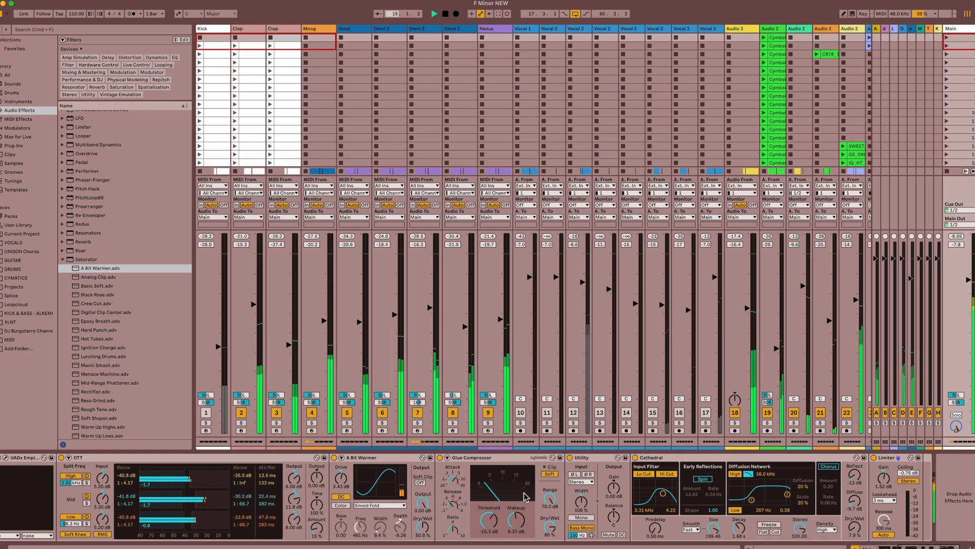
pyautogui.hscroll(-5, 259, 472)
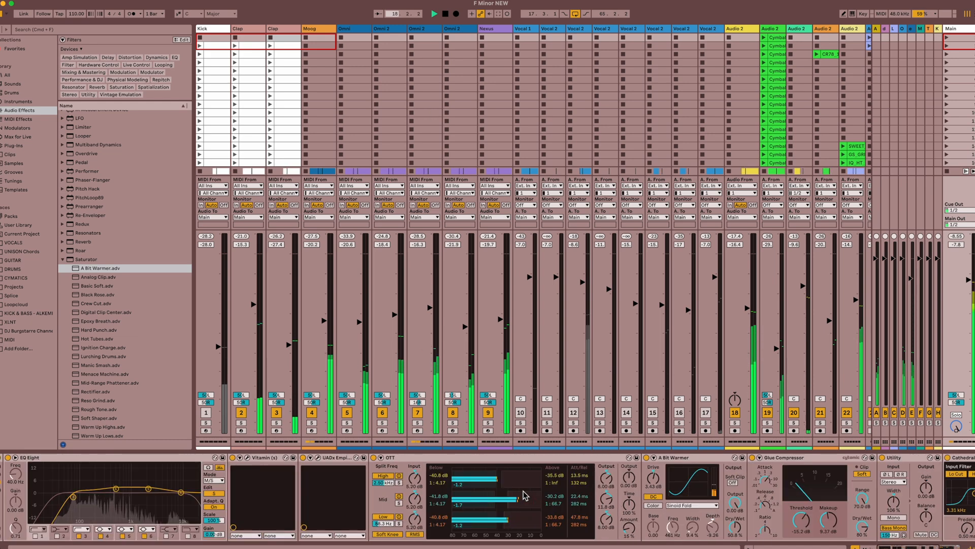
pyautogui.click(0, 458)
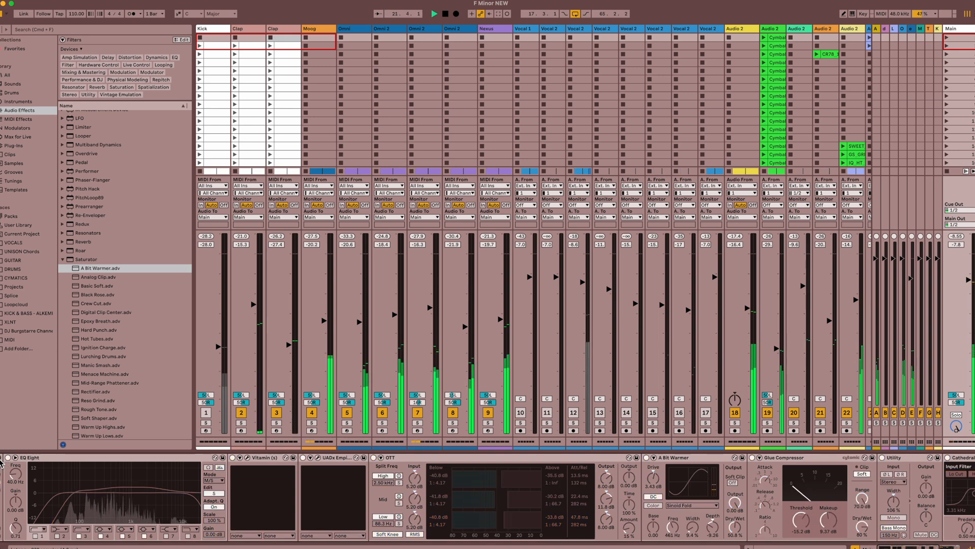
pyautogui.click(1, 459)
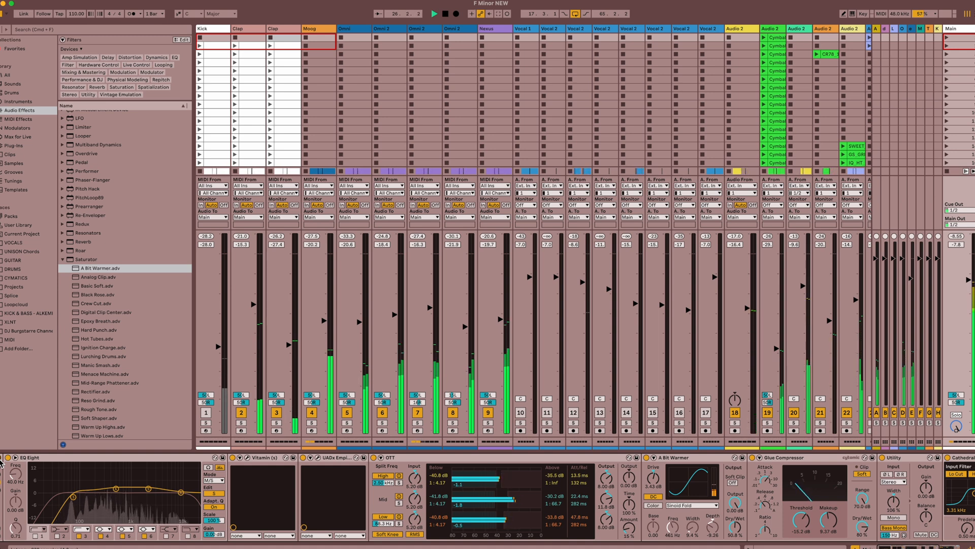
pyautogui.click(0, 460)
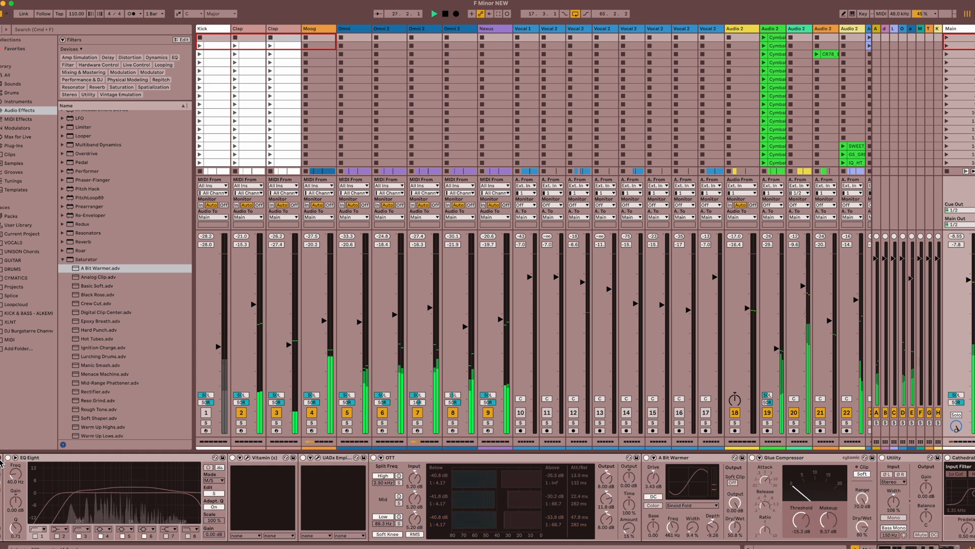
pyautogui.click(0, 459)
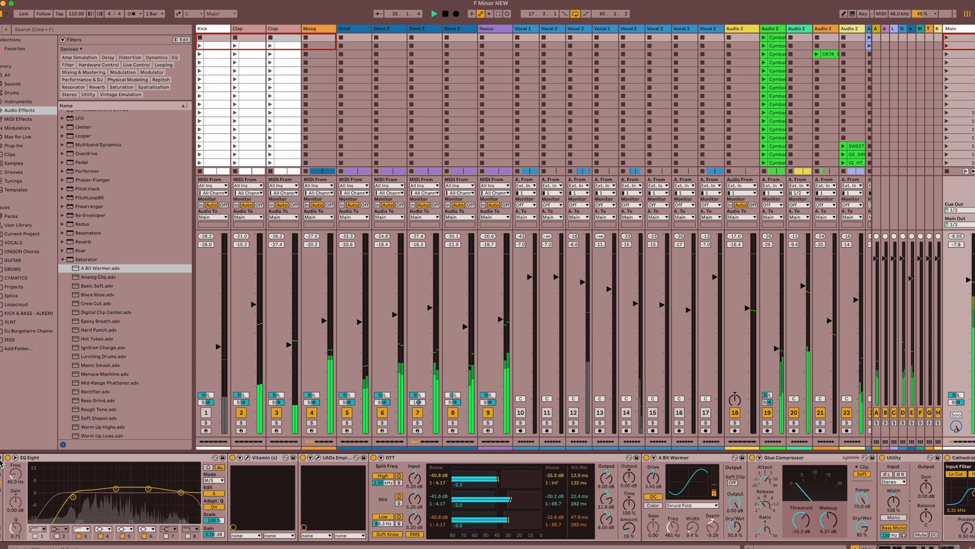
pyautogui.hscroll(6, 246, 498)
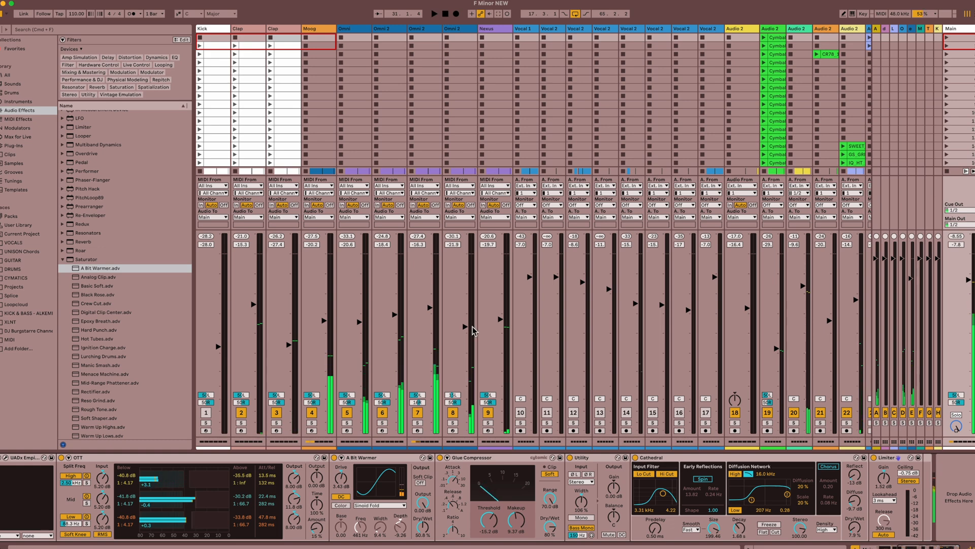
pyautogui.hscroll(-5, 473, 506)
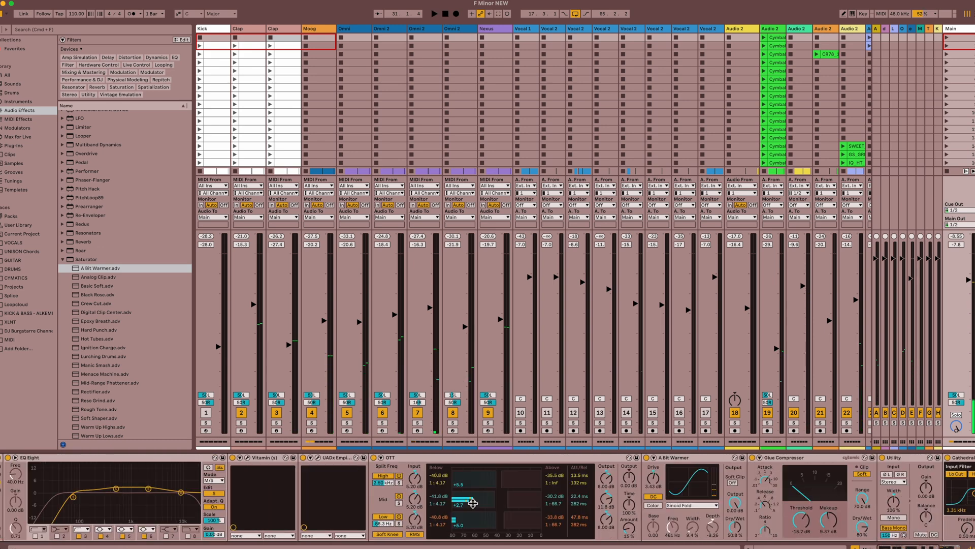
# - Review the main track's complete mastering chain, from EQ Eight through OTT, Saturator, Glue Compressor, Utility and Cathedral reverb to the Limiter
pyautogui.hscroll(5, 505, 498)
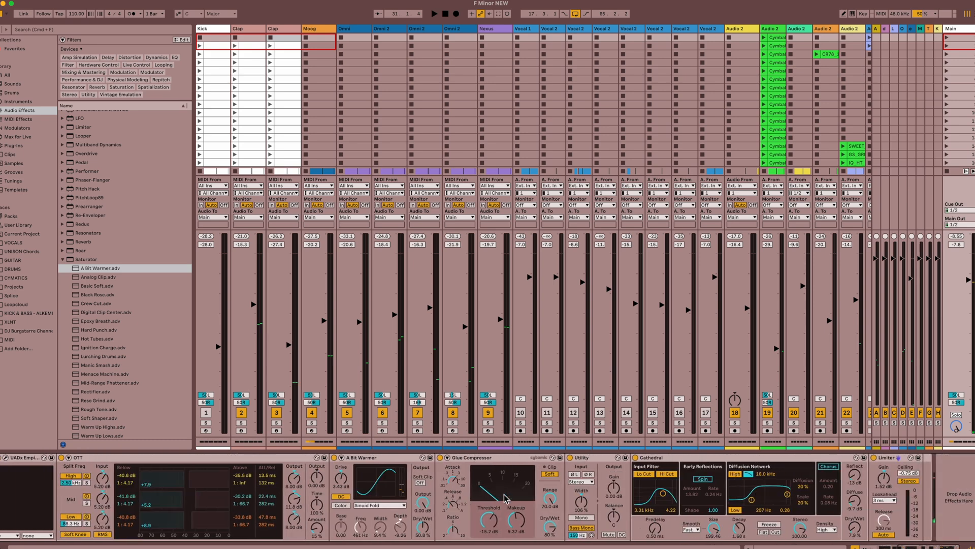
pyautogui.hscroll(-5, 504, 498)
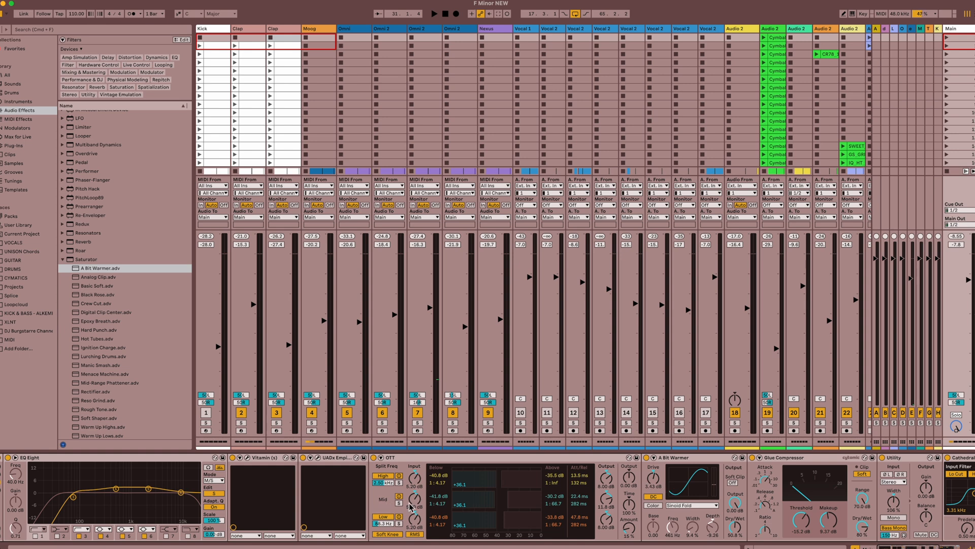
pyautogui.hscroll(5, 558, 501)
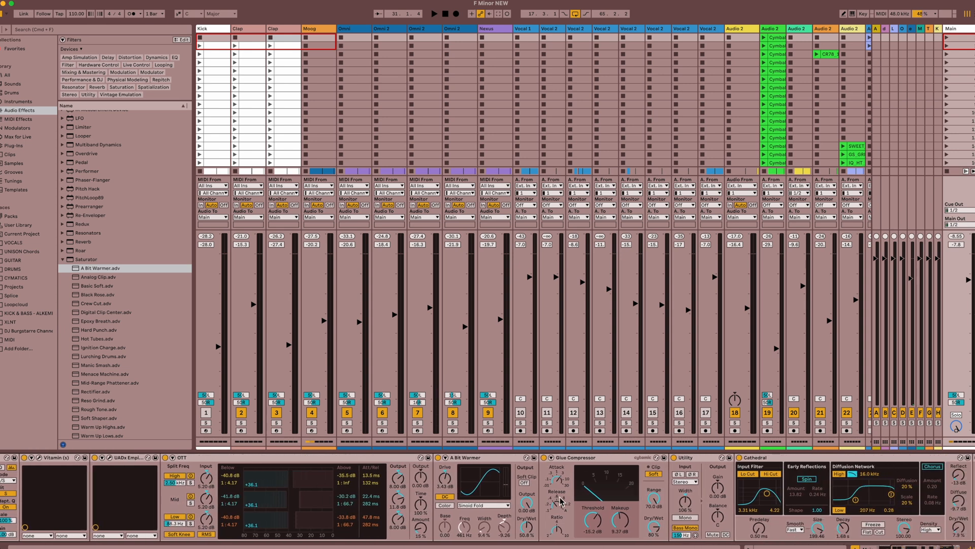
pyautogui.hscroll(-5, 560, 500)
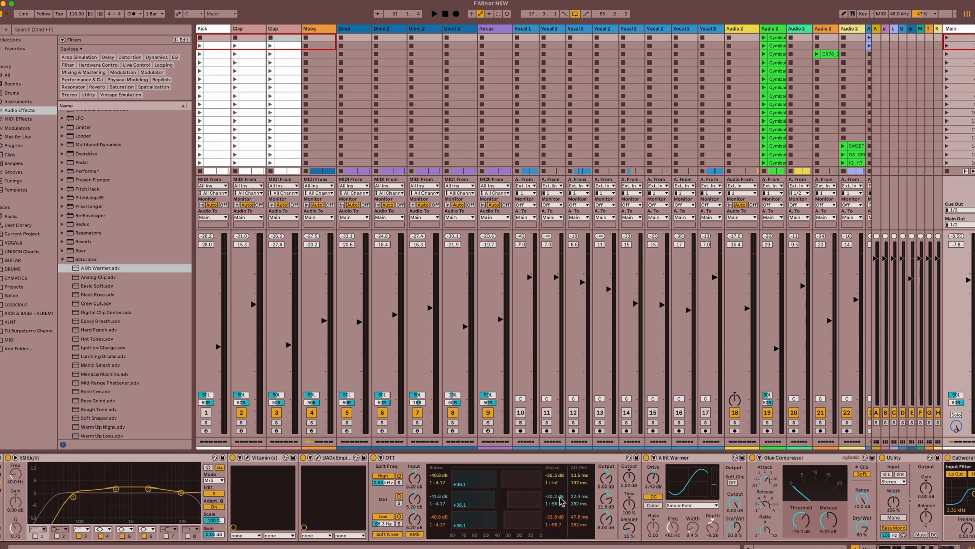
pyautogui.hscroll(5, 563, 500)
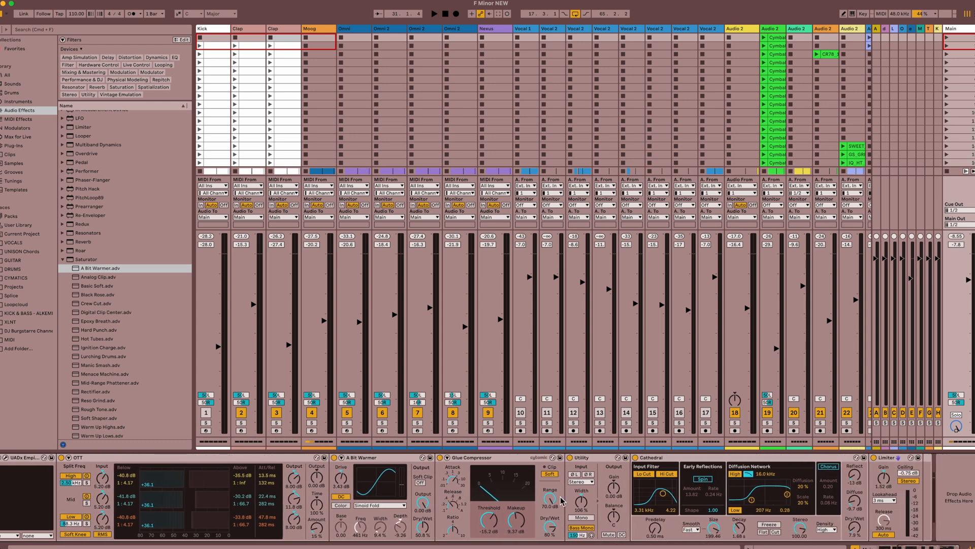
pyautogui.hscroll(-5, 492, 499)
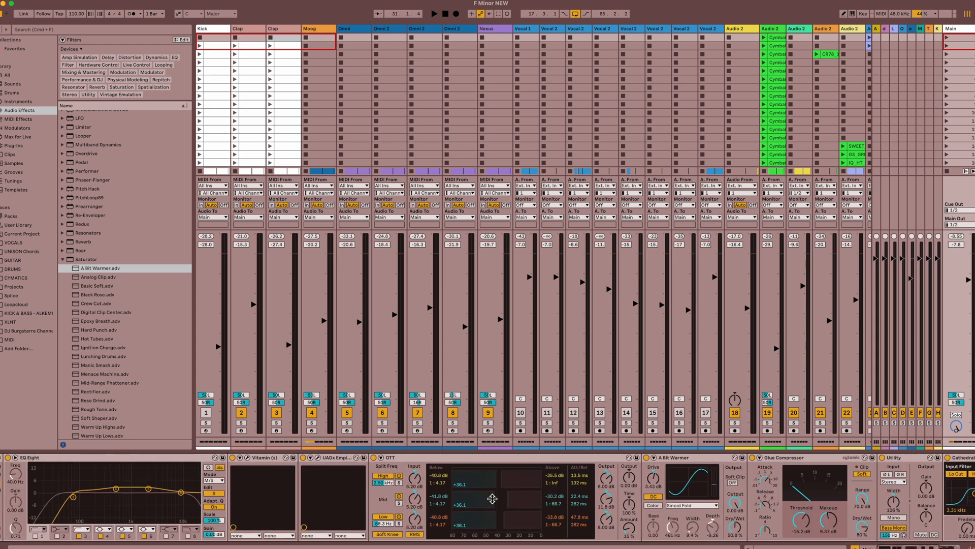